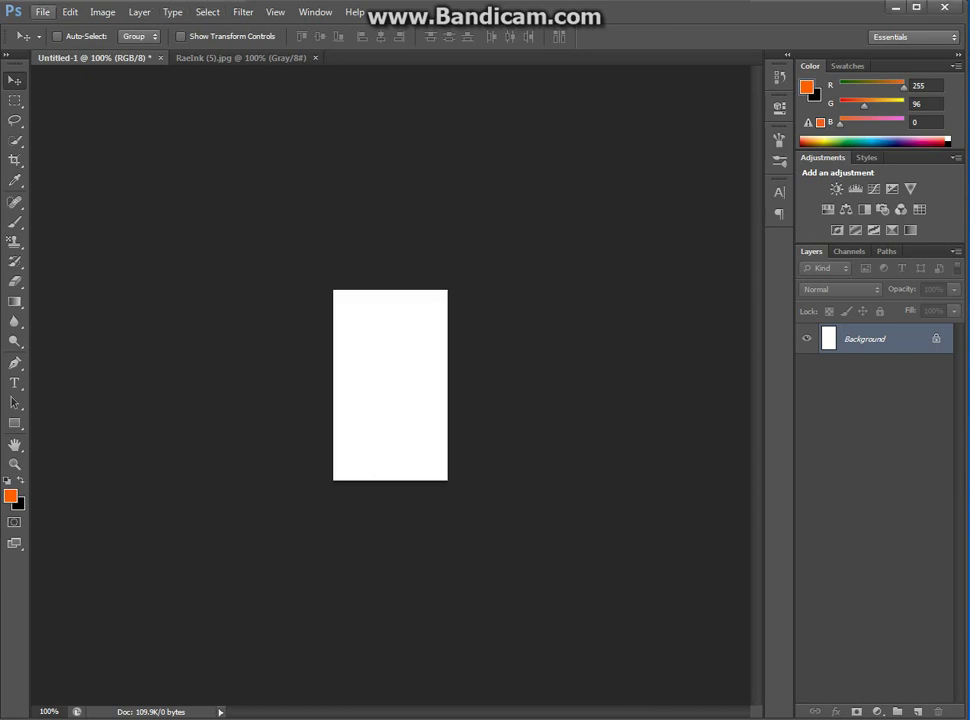
Step: Place the RaeInk (5) photo into the blank document, scaled up to about 67%
{"action": "left_click", "coordinate": [42, 12]}
{"action": "left_click", "coordinate": [60, 260]}
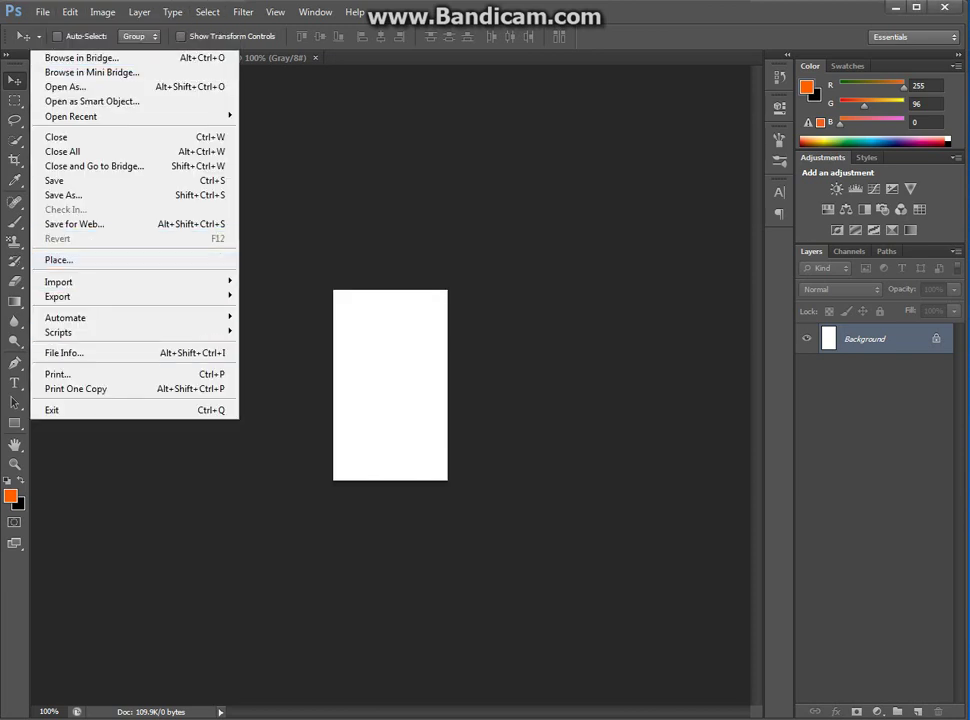
{"action": "double_click", "coordinate": [406, 453]}
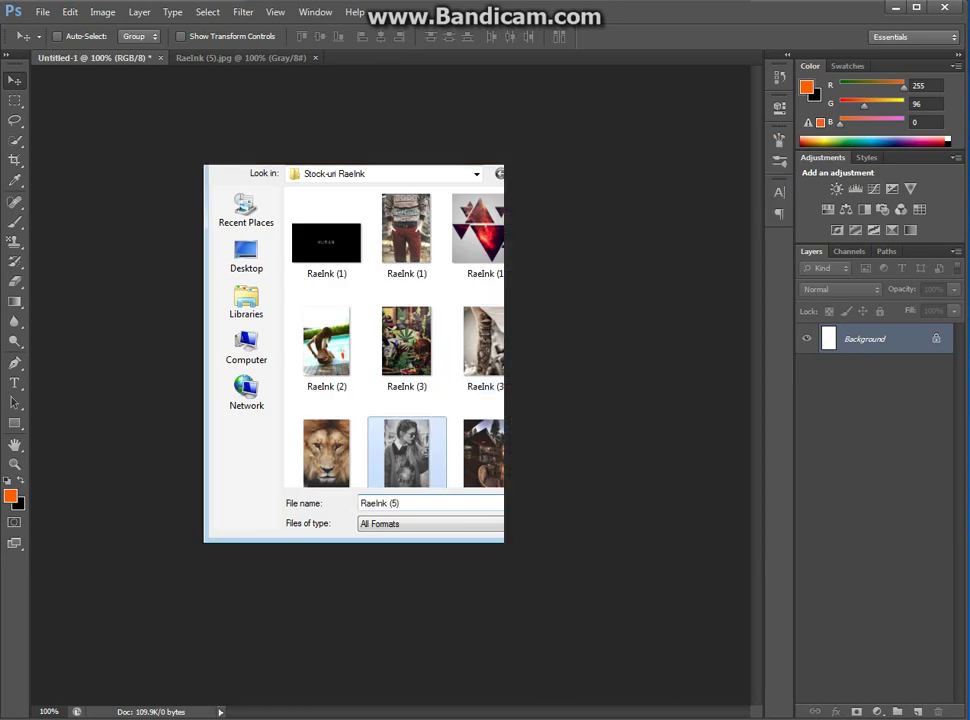
{"action": "left_click_drag", "start_coordinate": [447, 293], "coordinate": [454, 288]}
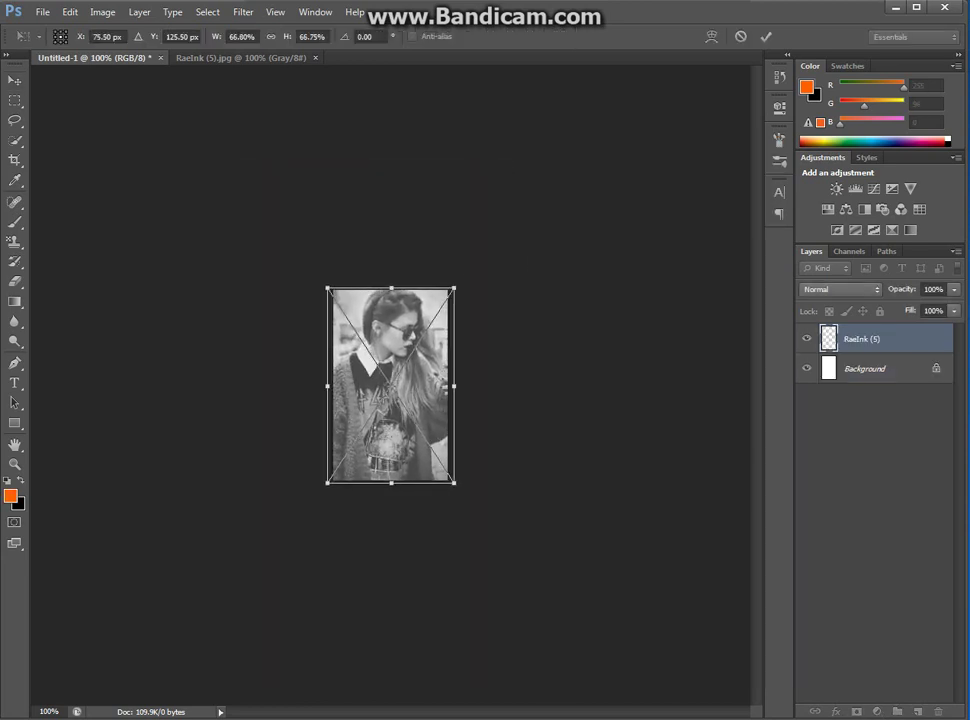
{"action": "key", "text": "Return"}
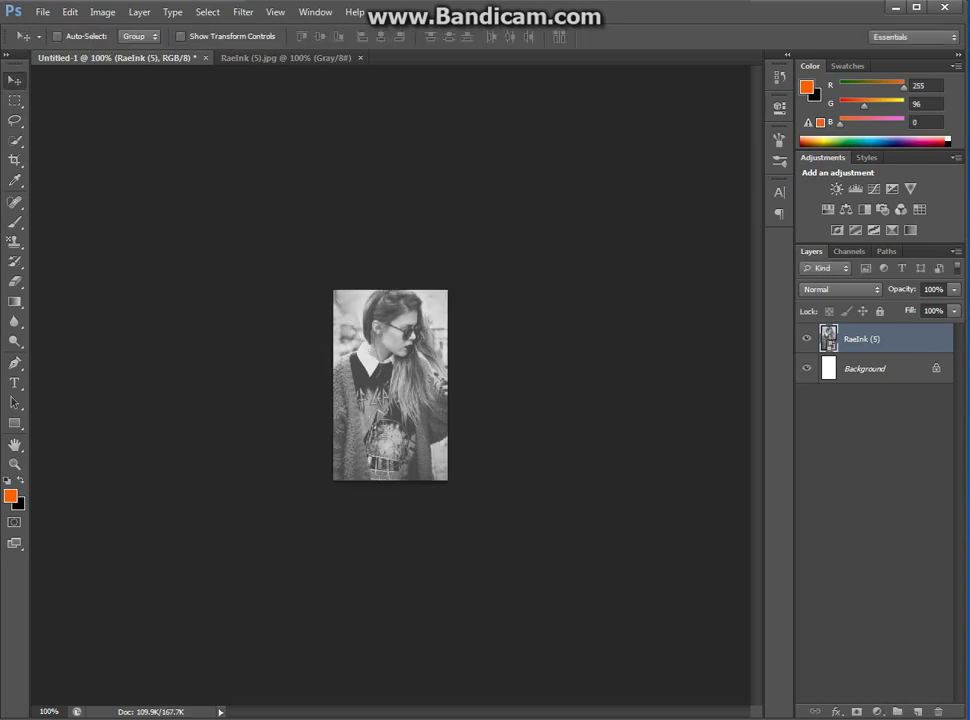
{"action": "right_click", "coordinate": [860, 339]}
Step: Rasterize the photo, duplicate it and apply a 1.8 px Gaussian blur to the copy
{"action": "left_click", "coordinate": [775, 349]}
{"action": "key", "text": "ctrl+j"}
{"action": "left_click", "coordinate": [243, 12]}
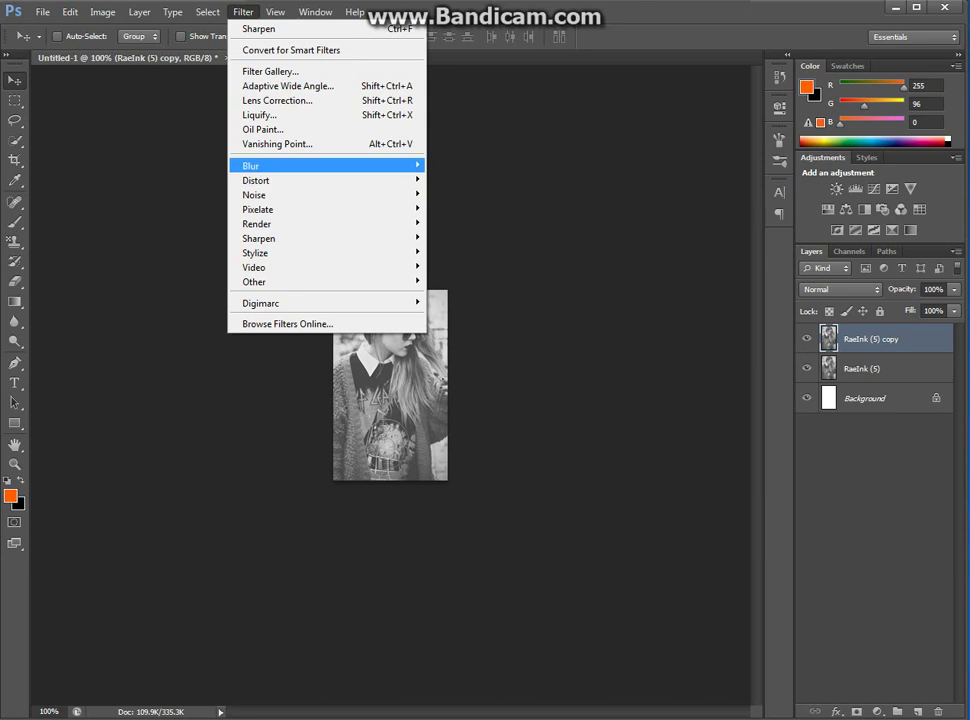
{"action": "left_click", "coordinate": [470, 273]}
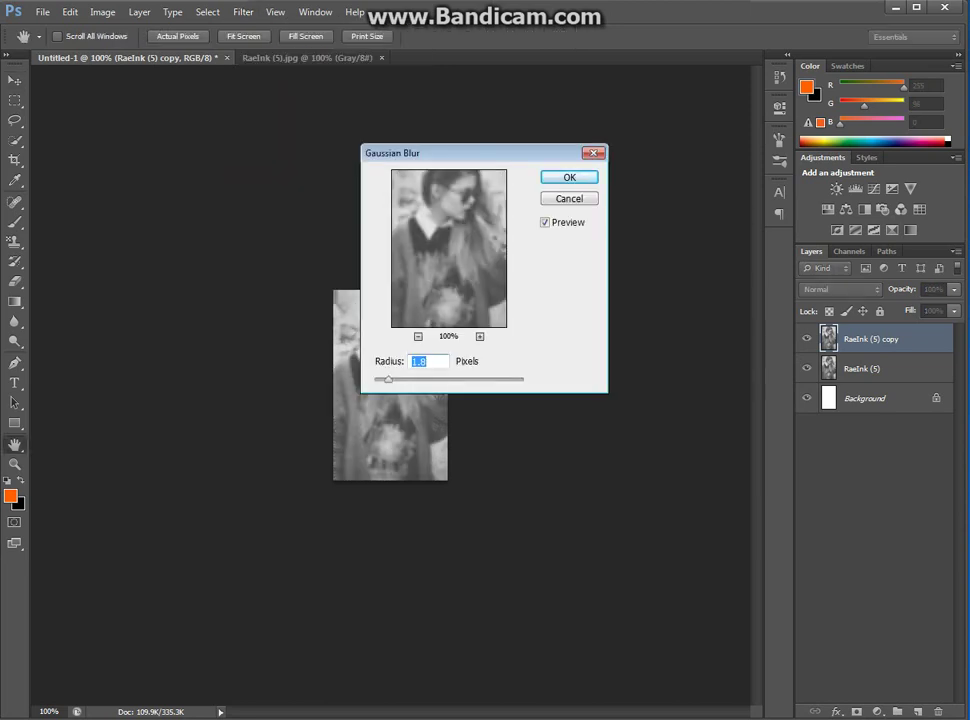
{"action": "key", "text": "Return"}
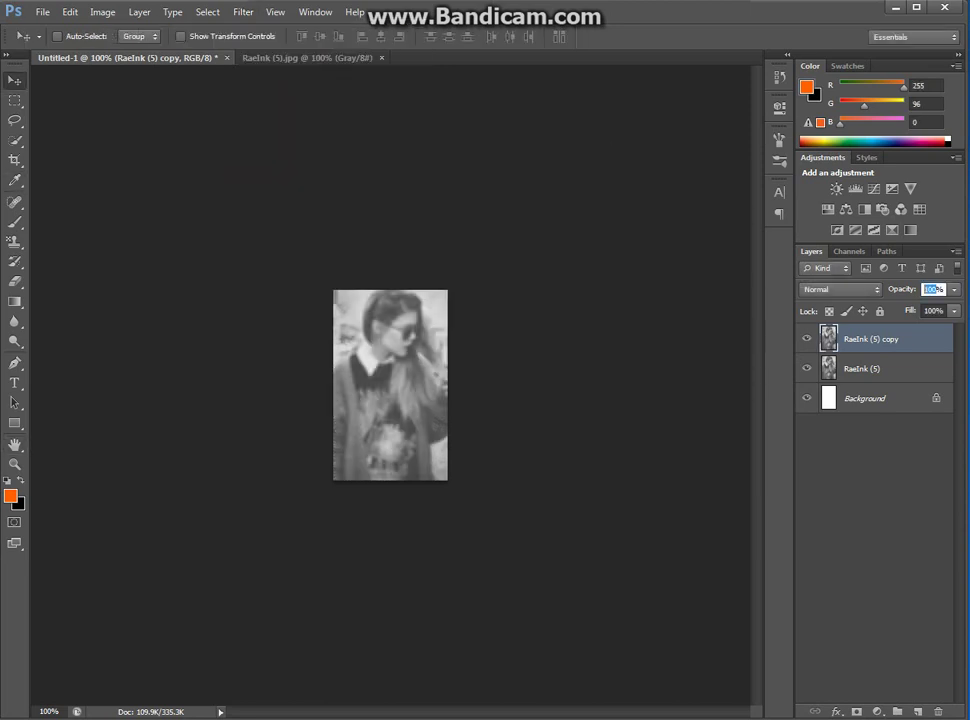
{"action": "type", "text": "56"}
Step: Duplicate the blurred layer and set the copy's blend mode to Screen
{"action": "key", "text": "ctrl+j"}
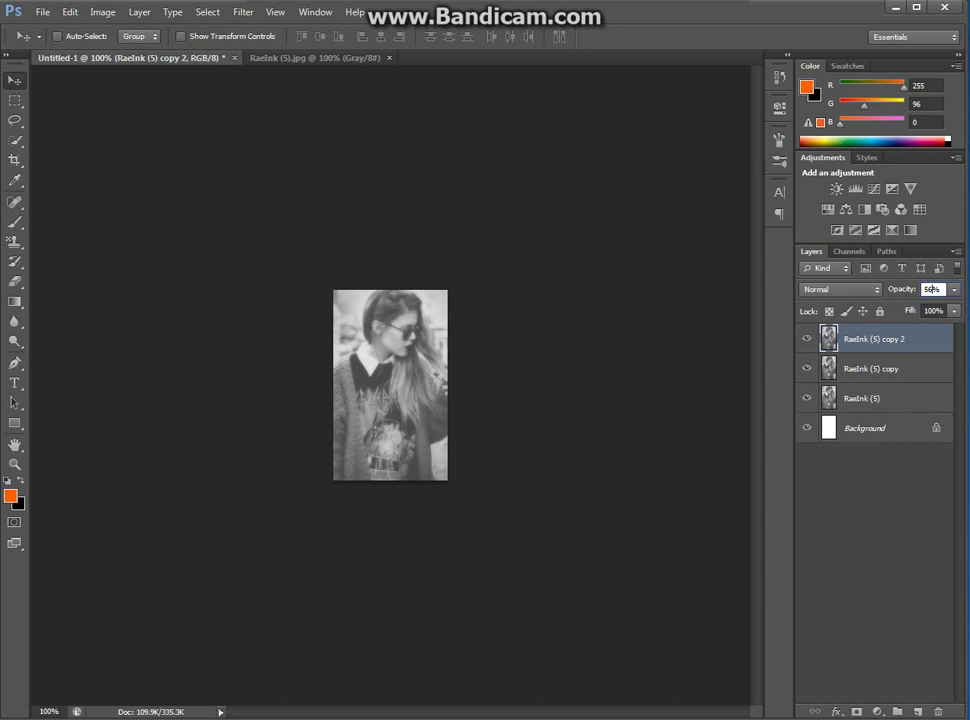
{"action": "left_click", "coordinate": [840, 289]}
{"action": "key", "text": "Down"}
{"action": "key", "text": "Down"}
{"action": "key", "text": "Down"}
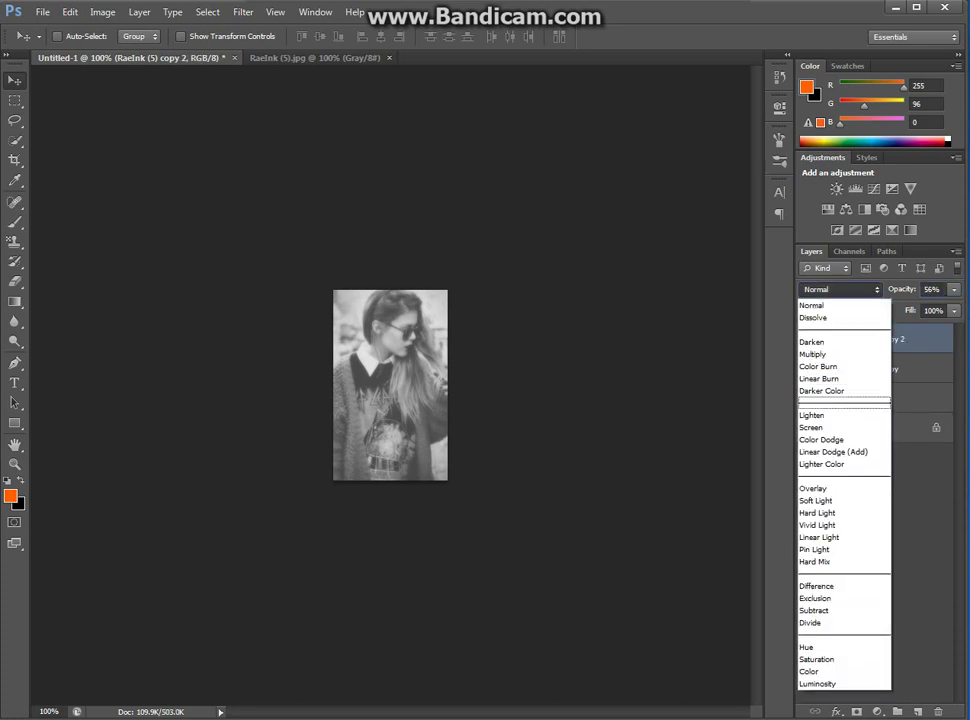
{"action": "key", "text": "Down"}
{"action": "key", "text": "Down"}
{"action": "key", "text": "Return"}
Step: Duplicate the Screen layer and set the new copy to Multiply
{"action": "key", "text": "ctrl+j"}
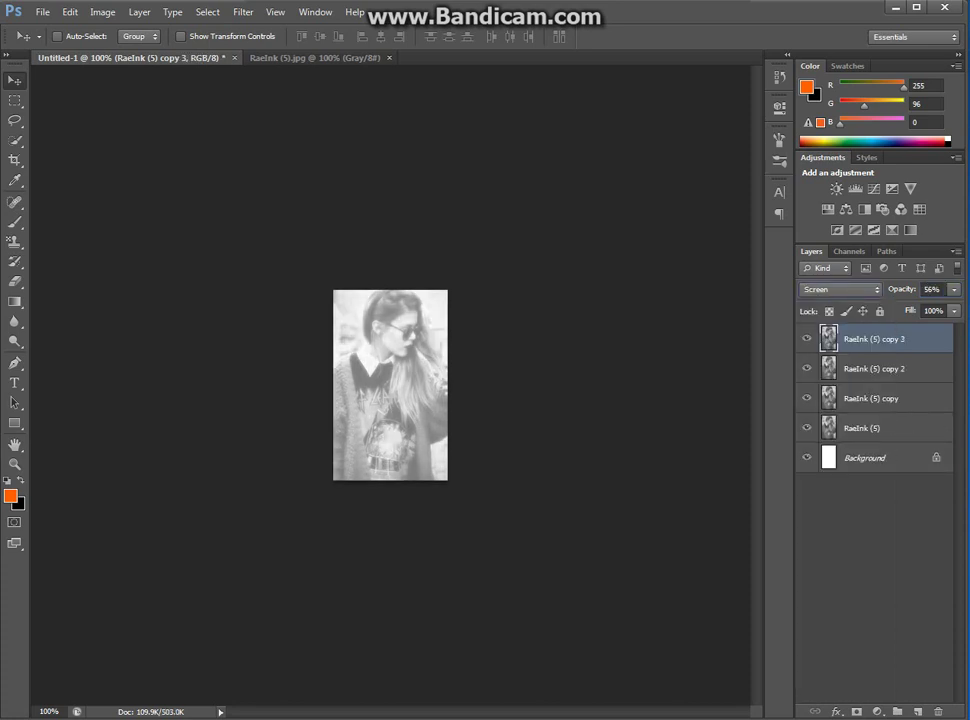
{"action": "left_click", "coordinate": [840, 289]}
{"action": "key", "text": "Up"}
{"action": "key", "text": "Up"}
{"action": "key", "text": "Up"}
{"action": "key", "text": "Up"}
{"action": "key", "text": "Up"}
{"action": "key", "text": "Return"}
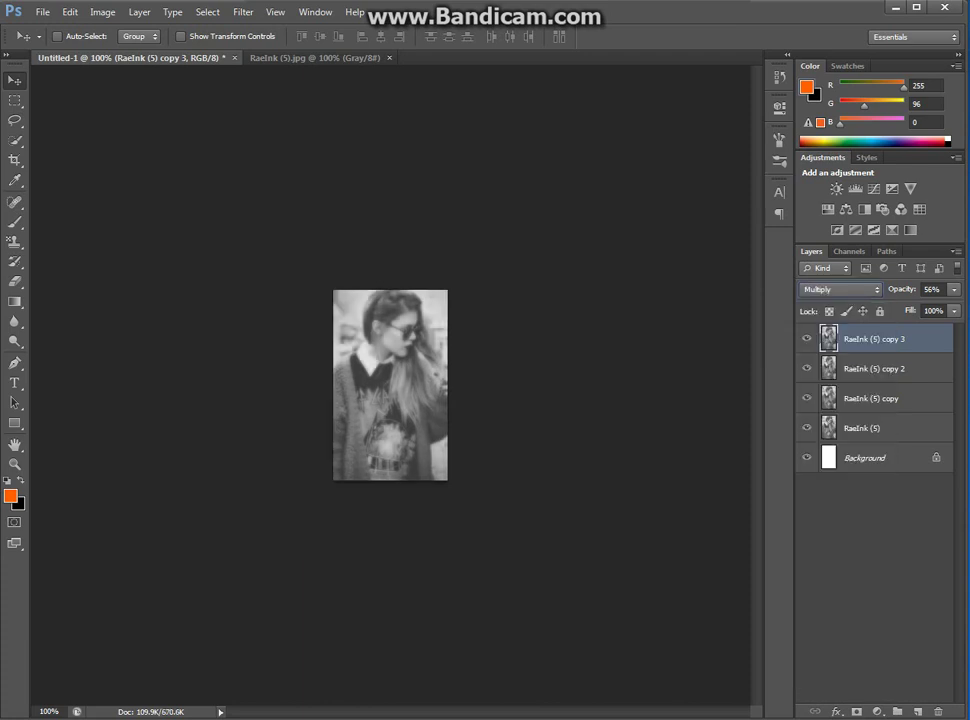
{"action": "left_click", "coordinate": [877, 711]}
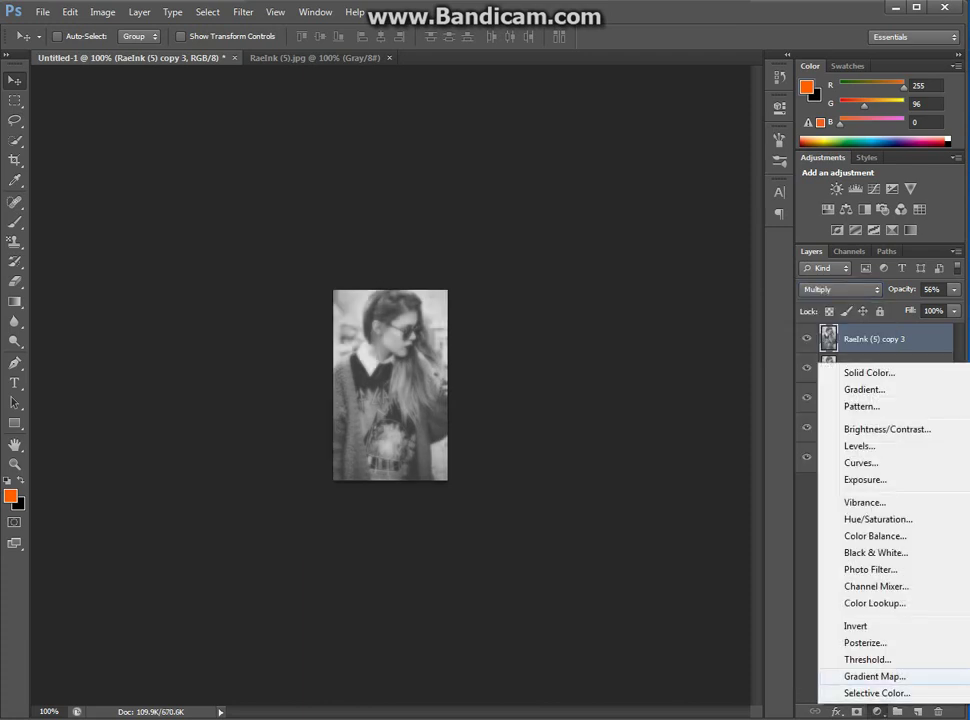
{"action": "key", "text": "Escape"}
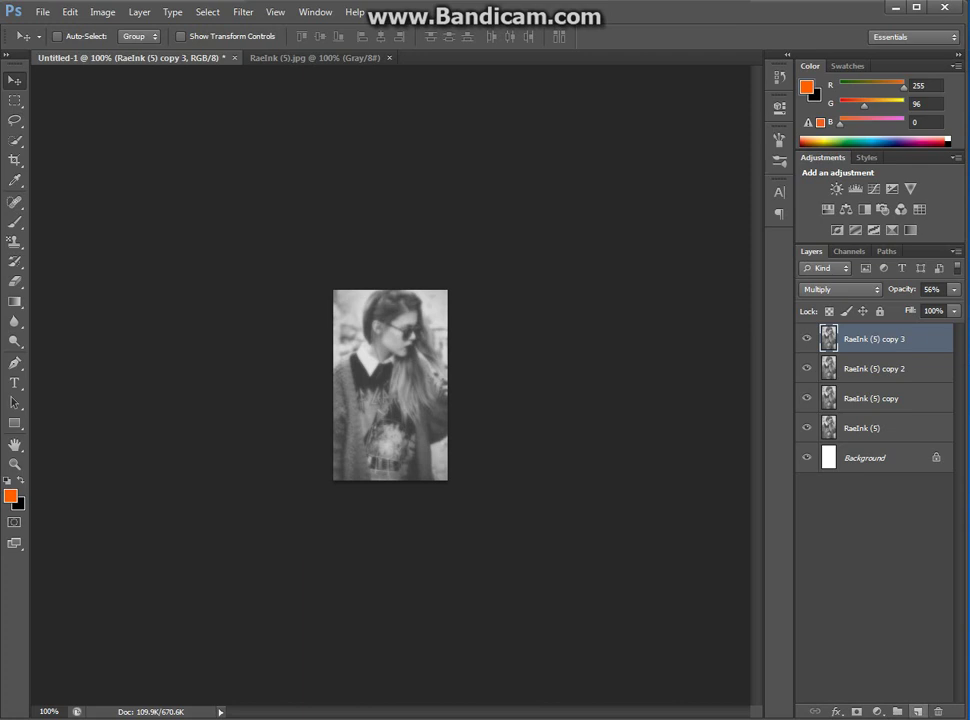
Step: Stamp a merged copy of all visible layers onto a new Layer 1 and sharpen it
{"action": "left_click", "coordinate": [917, 711]}
{"action": "left_click", "coordinate": [102, 12]}
{"action": "left_click", "coordinate": [173, 229]}
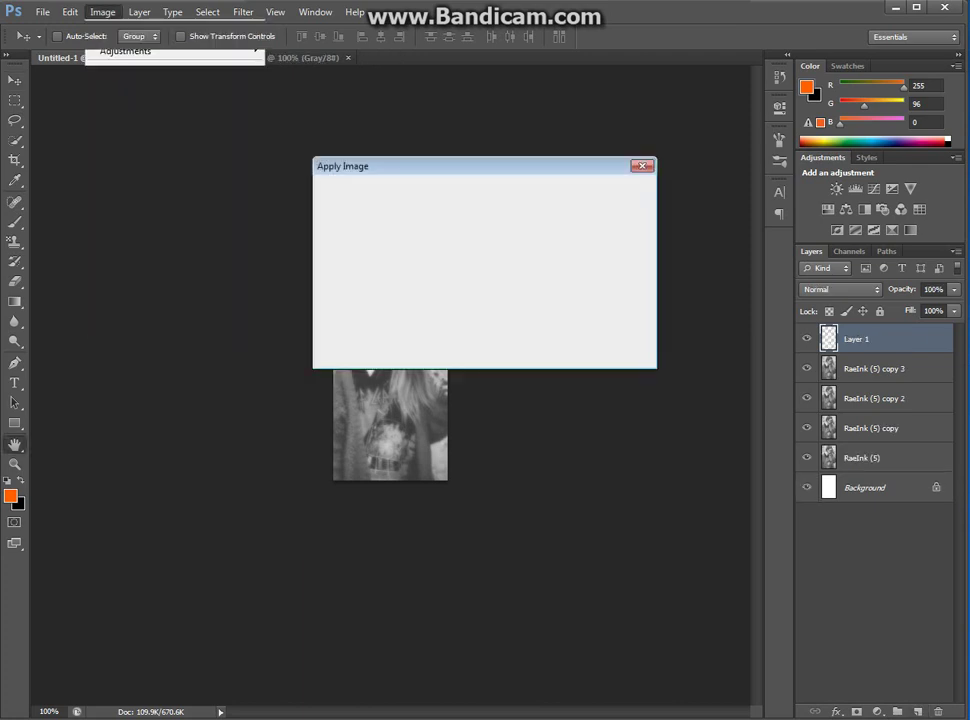
{"action": "left_click", "coordinate": [621, 219]}
{"action": "left_click", "coordinate": [243, 12]}
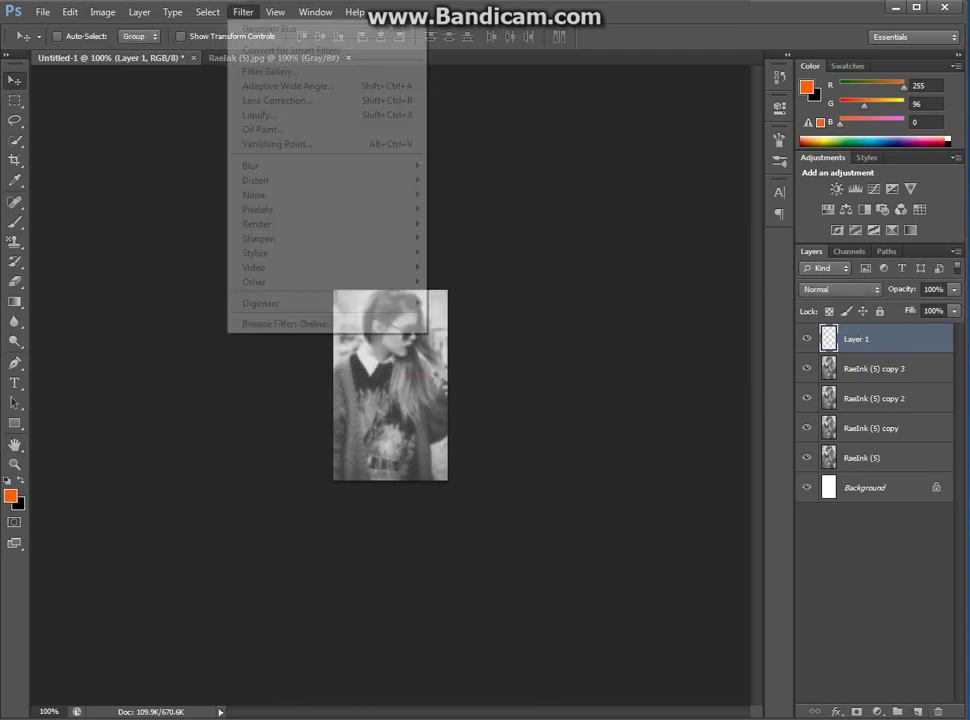
{"action": "key", "text": "Escape"}
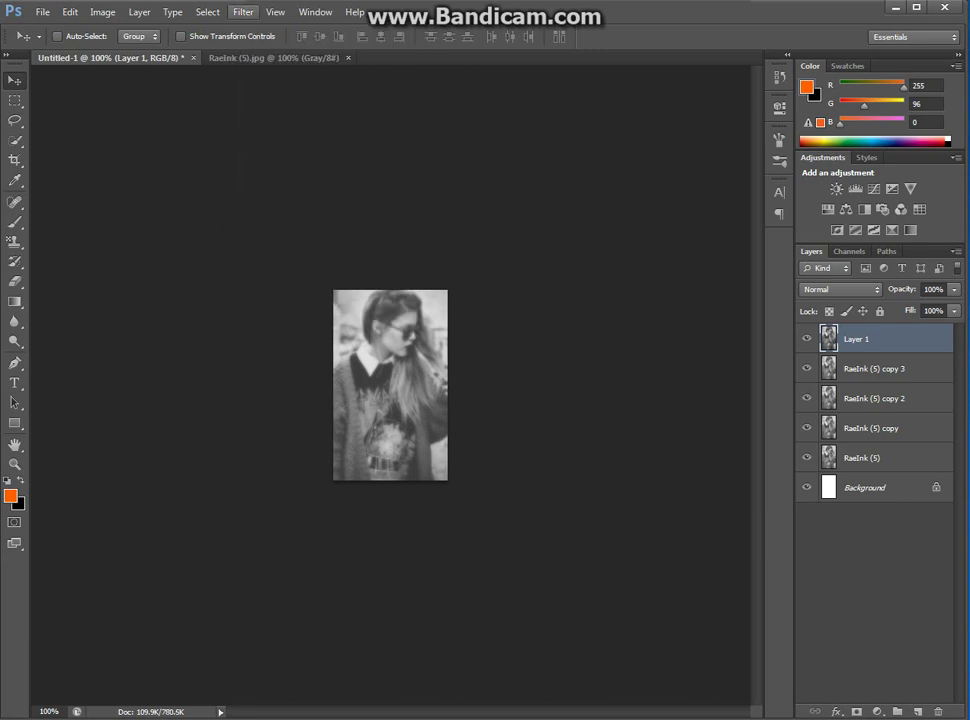
{"action": "left_click", "coordinate": [243, 12]}
{"action": "mouse_move", "coordinate": [259, 238]}
{"action": "left_click", "coordinate": [455, 238]}
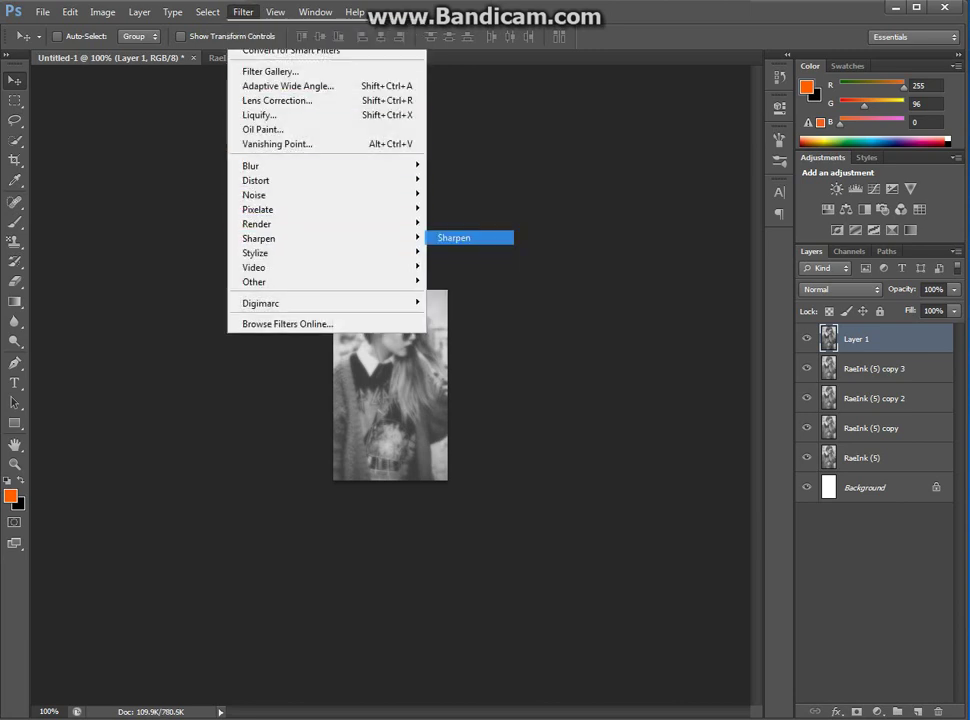
Step: Add an Exposure adjustment layer with exposure 0.15, offset 0.0161 and gamma 0.86
{"action": "left_click", "coordinate": [877, 711]}
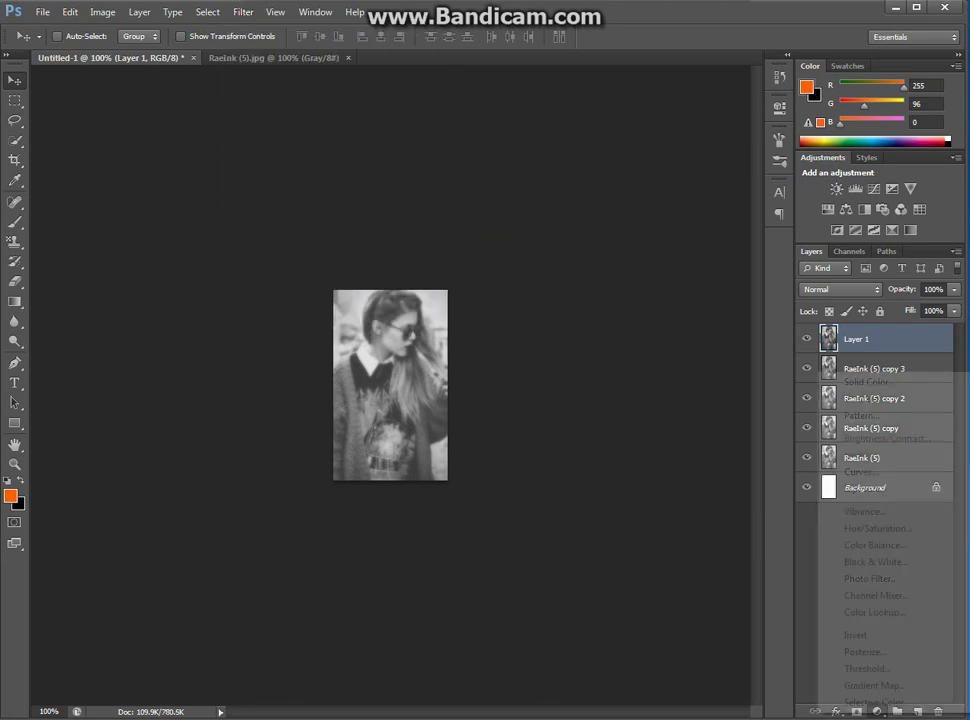
{"action": "left_click", "coordinate": [865, 489]}
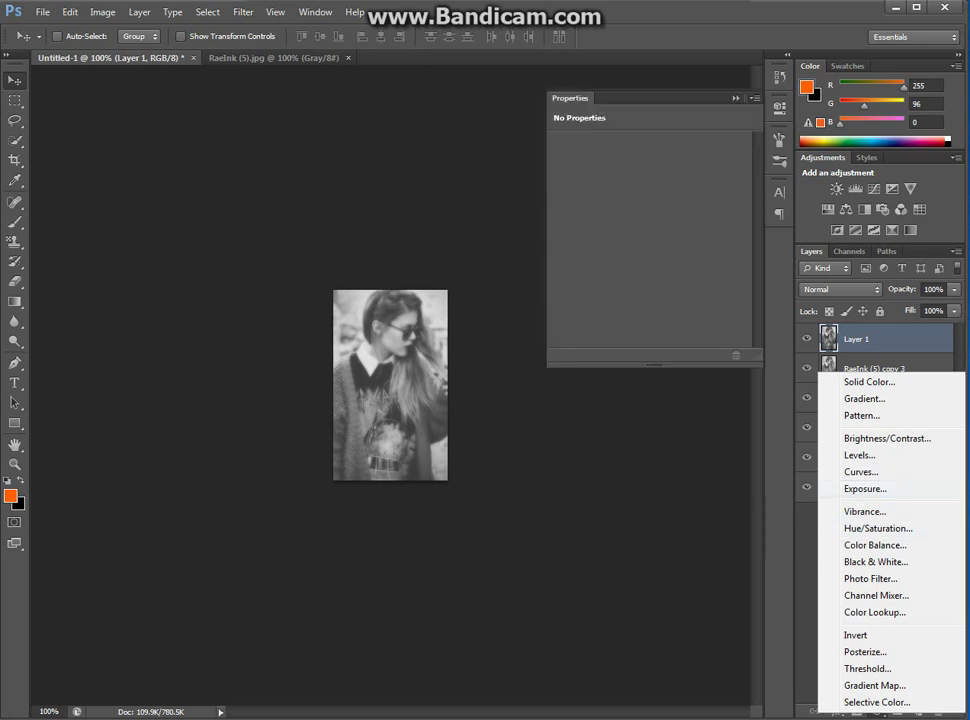
{"action": "type", "text": "0.15"}
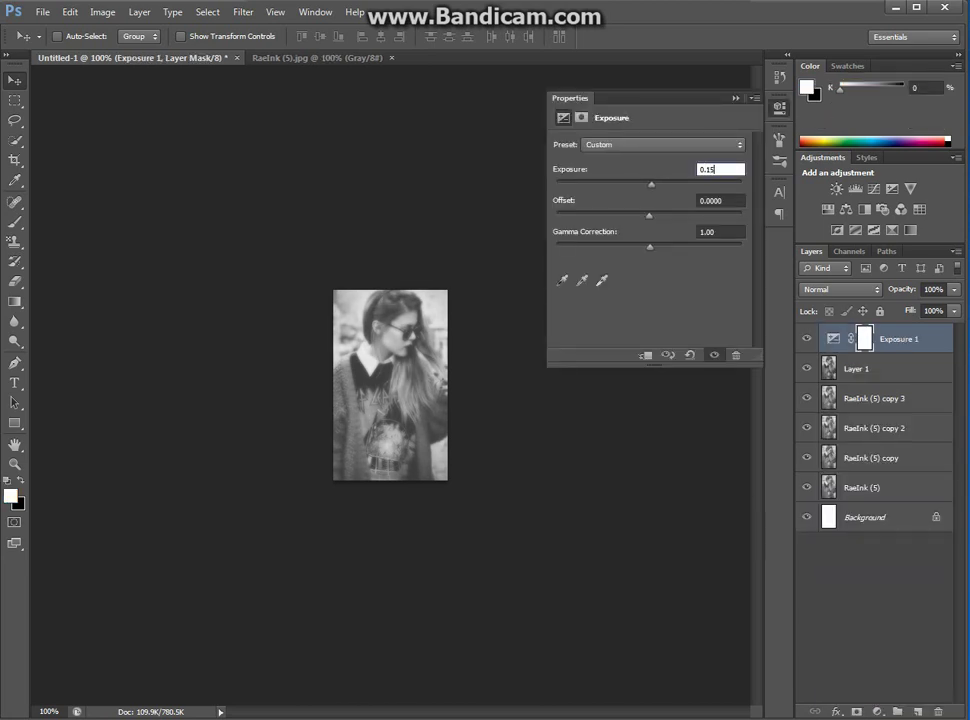
{"action": "key", "text": "Tab"}
{"action": "type", "text": "0.0161"}
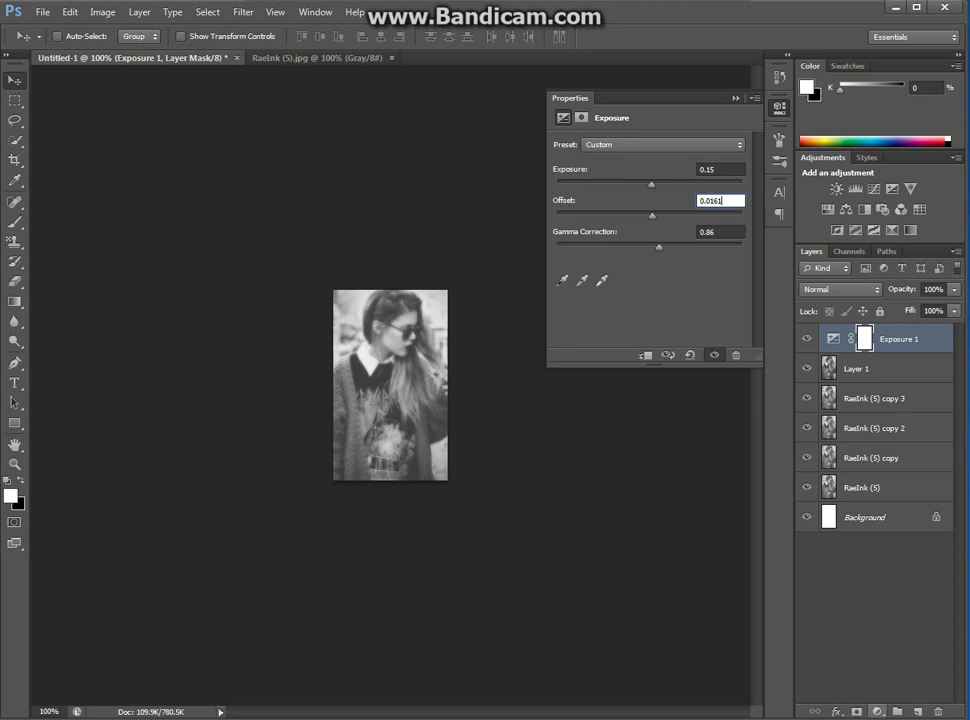
Step: Add a Curves adjustment layer with the midpoint pulled slightly down
{"action": "left_click", "coordinate": [876, 711]}
{"action": "left_click", "coordinate": [861, 465]}
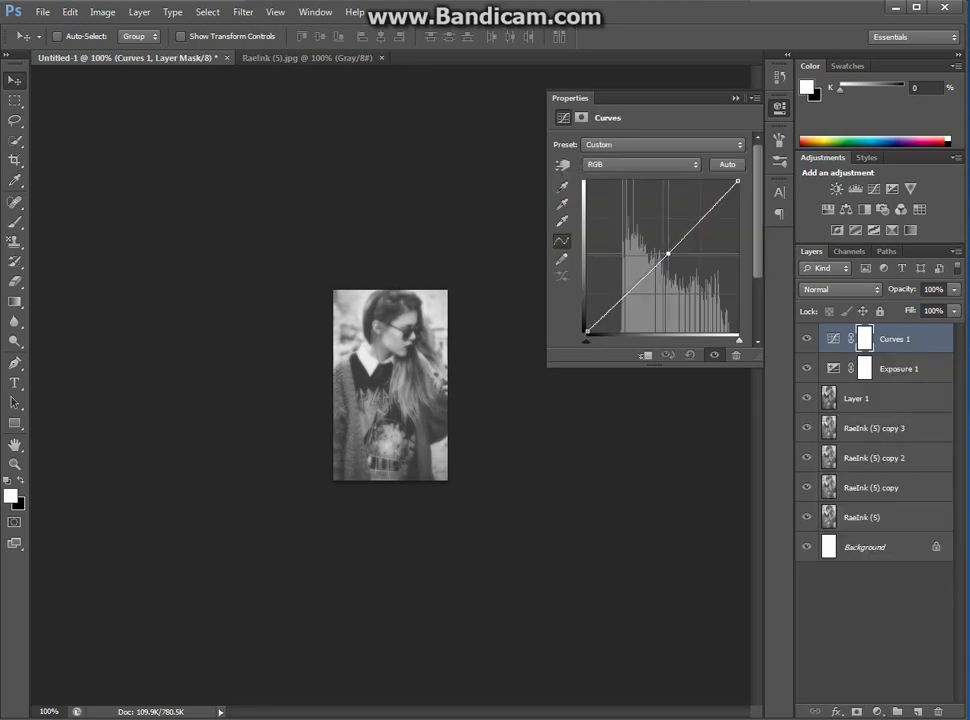
{"action": "left_click_drag", "start_coordinate": [668, 254], "coordinate": [665, 258]}
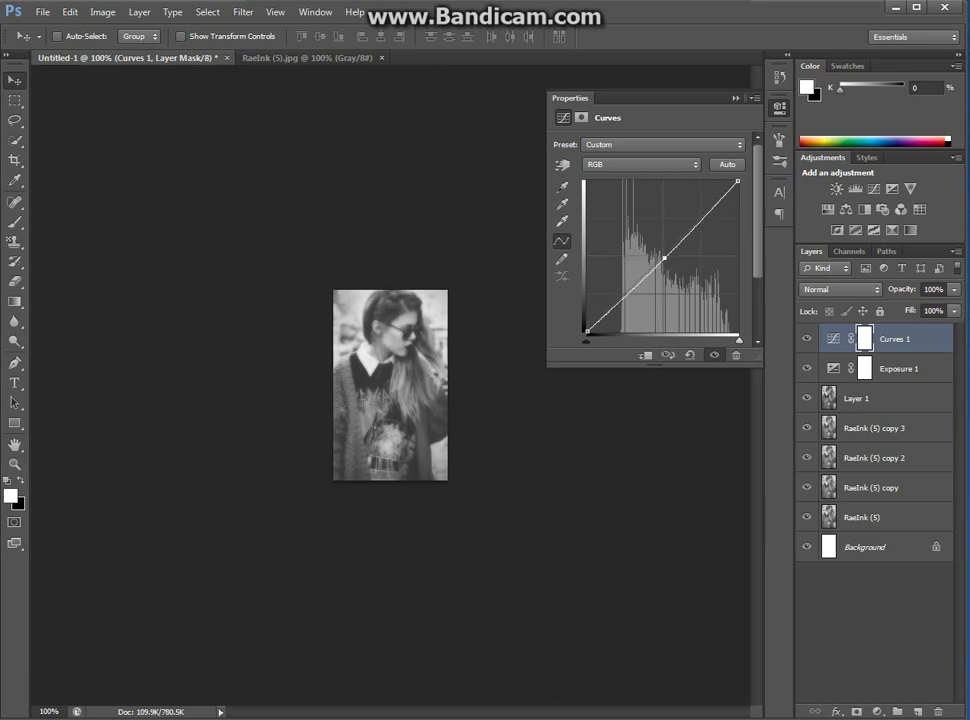
Step: Apply a merged image of all visible layers into a new Layer 2 and sharpen it
{"action": "left_click", "coordinate": [917, 711]}
{"action": "left_click", "coordinate": [102, 12]}
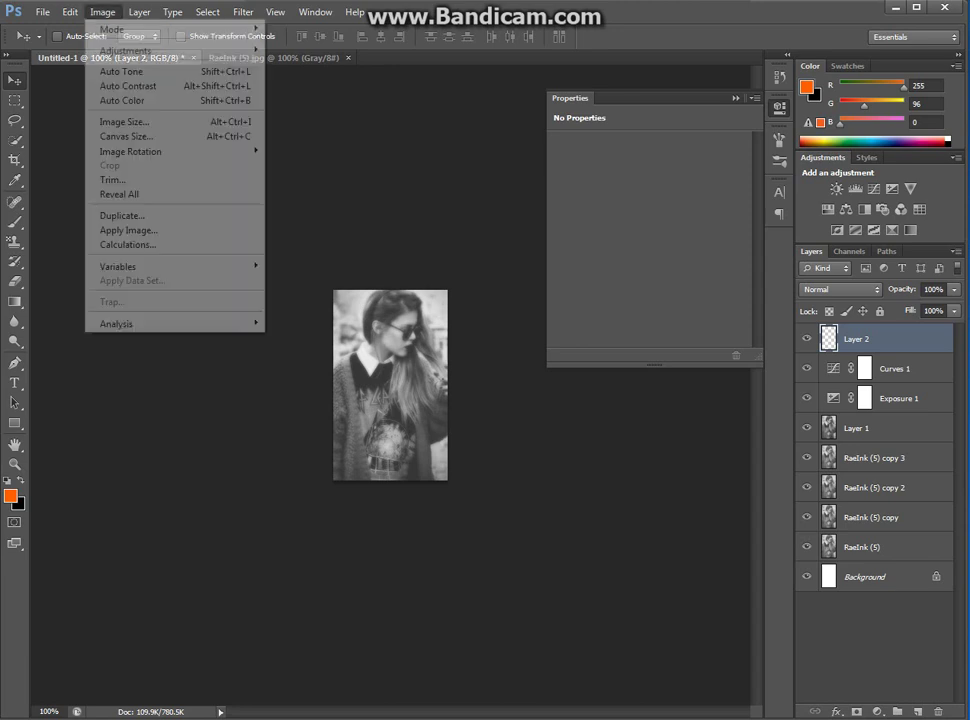
{"action": "left_click", "coordinate": [128, 230]}
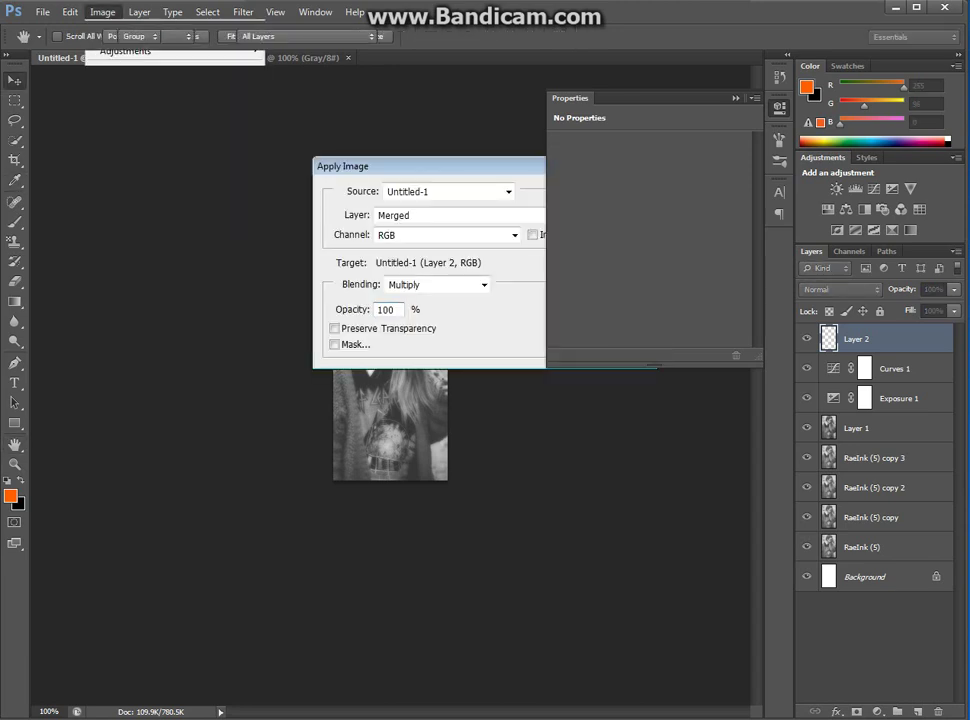
{"action": "key", "text": "Return"}
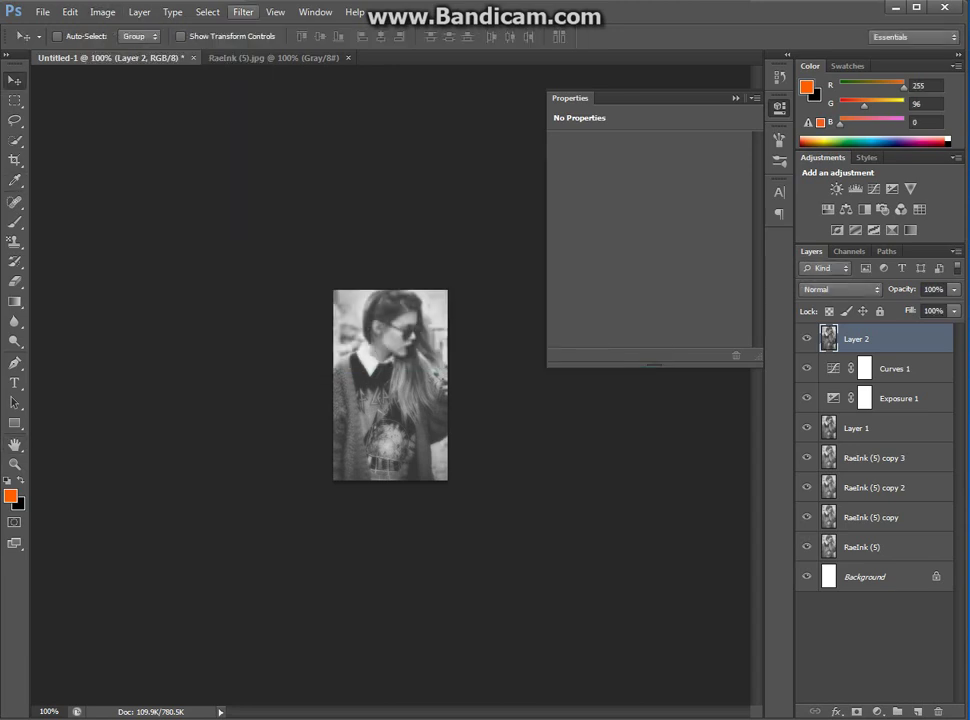
{"action": "left_click", "coordinate": [243, 12]}
{"action": "mouse_move", "coordinate": [259, 238]}
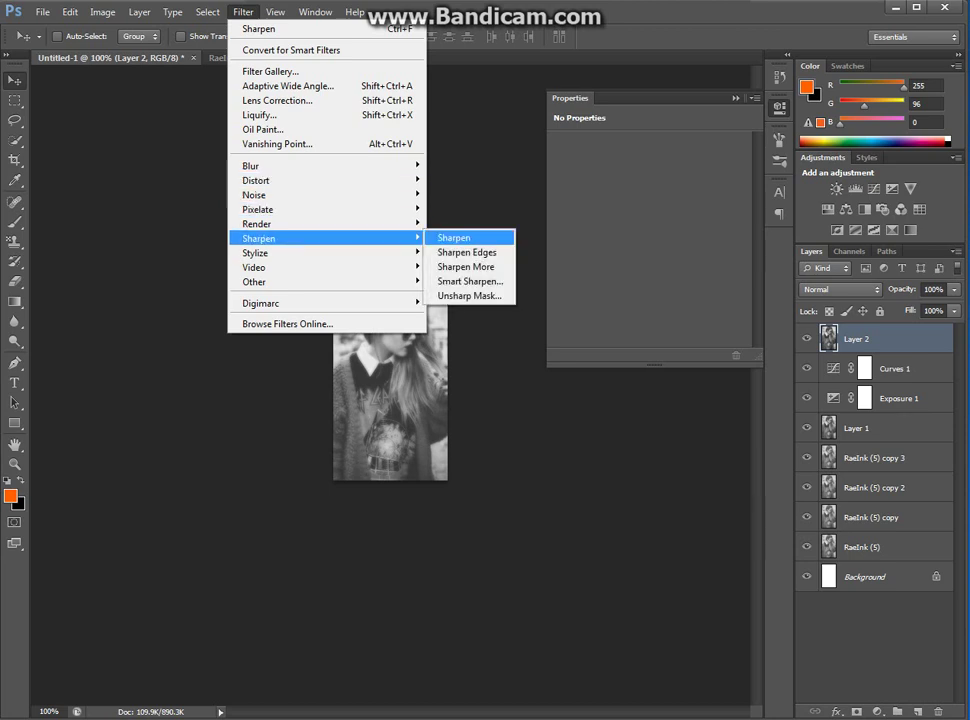
{"action": "left_click", "coordinate": [455, 237]}
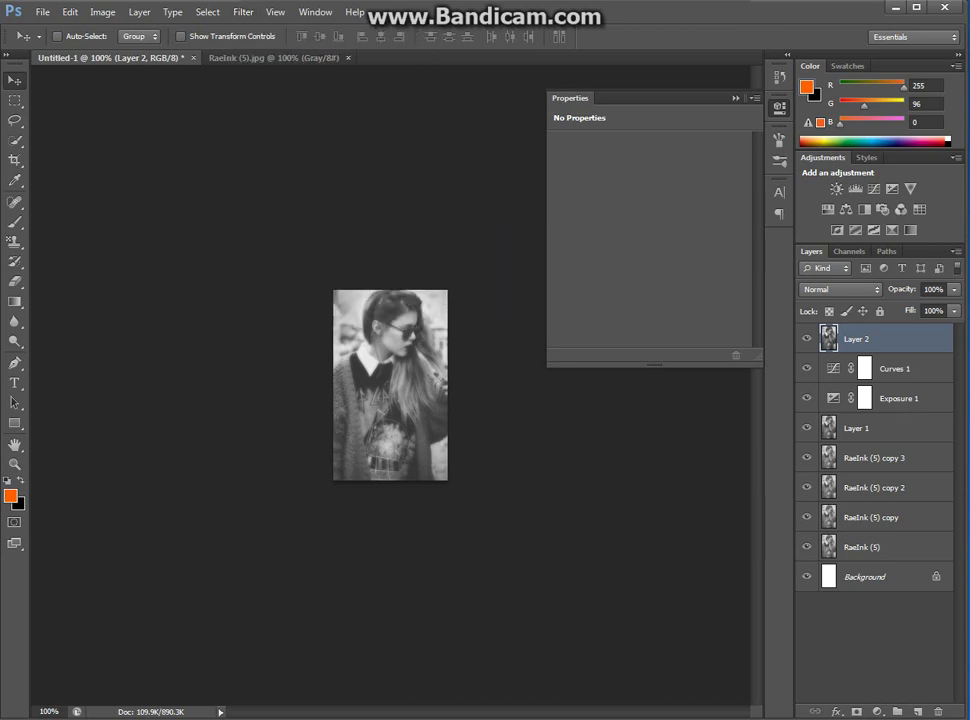
Step: Lower Layer 2's opacity to 85% and switch to the Brush tool
{"action": "key", "text": "7"}
{"action": "key", "text": "4"}
{"action": "key", "text": "t"}
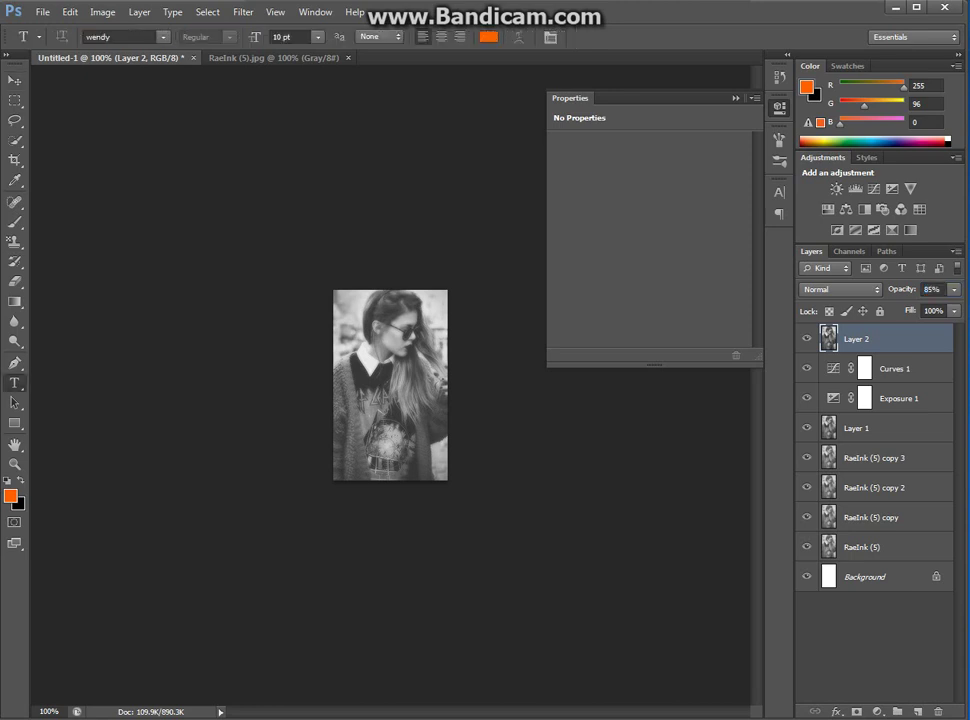
{"action": "key", "text": "b"}
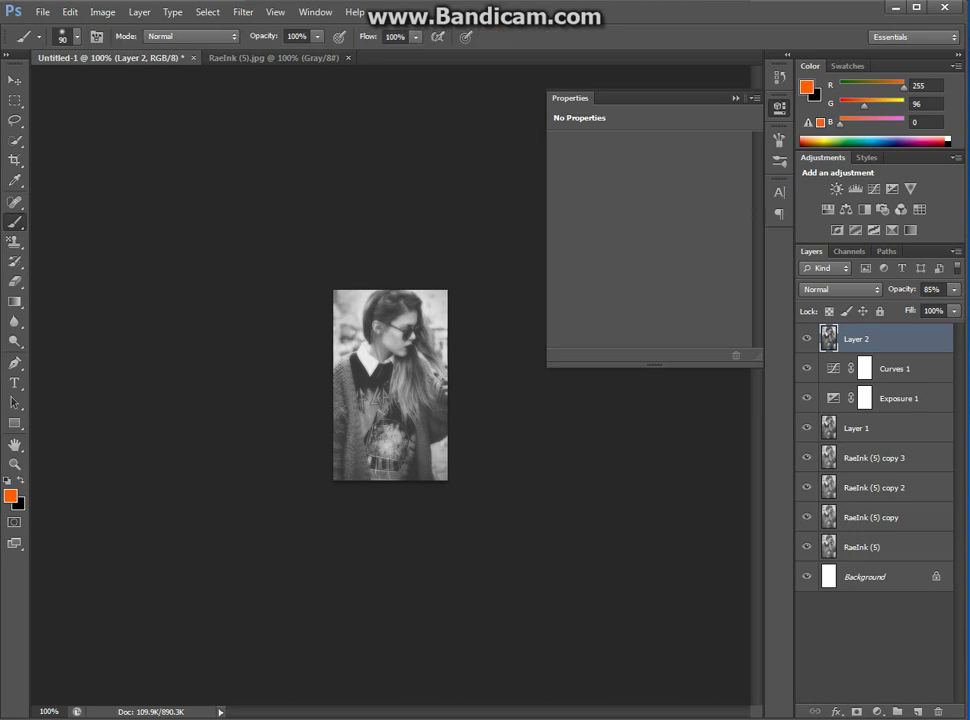
Step: Paint orange over the hair on a new layer set to Overlay with reduced opacity
{"action": "key", "text": "ctrl+shift+alt+n"}
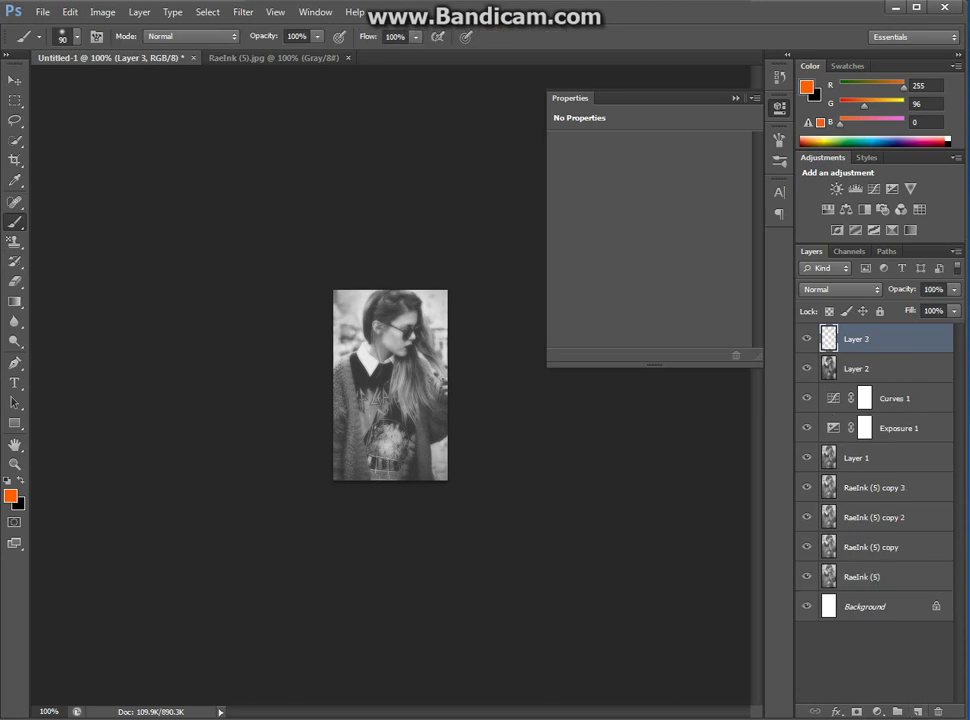
{"action": "left_click", "coordinate": [399, 395]}
{"action": "left_click", "coordinate": [840, 289]}
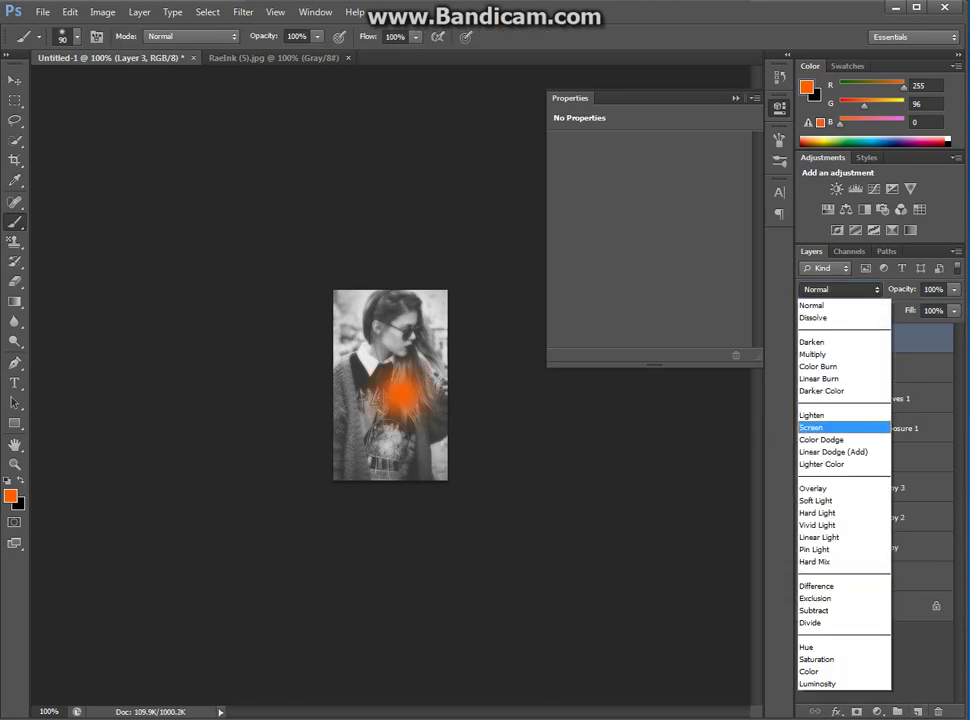
{"action": "left_click", "coordinate": [834, 489]}
{"action": "double_click", "coordinate": [931, 289]}
{"action": "type", "text": "59"}
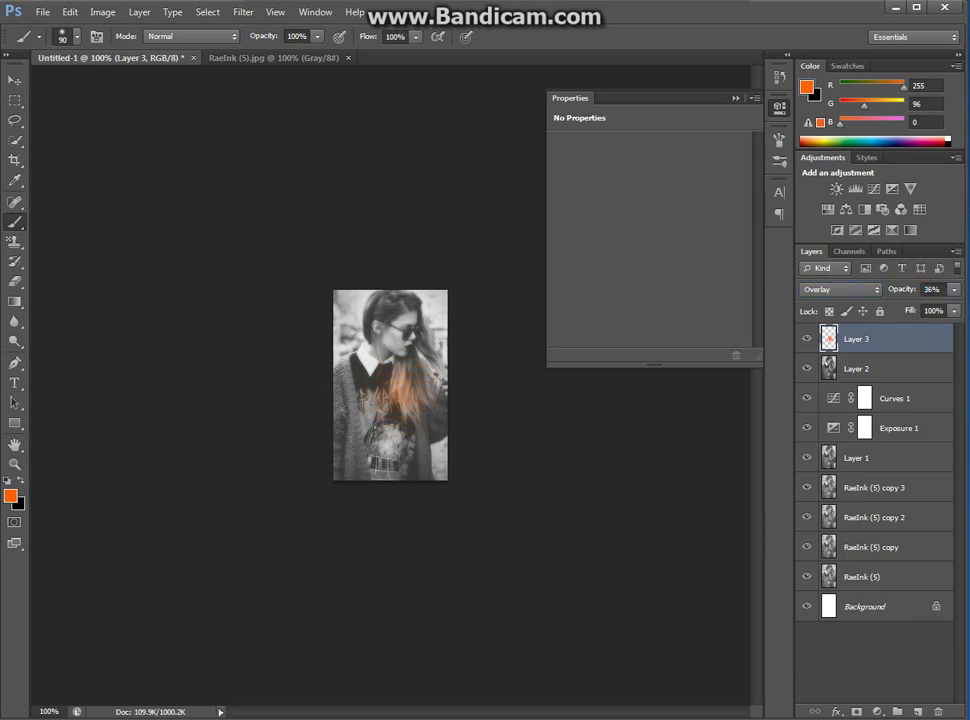
Step: Duplicate the orange glow layer as a Color Dodge copy at 77% opacity
{"action": "key", "text": "ctrl+j"}
{"action": "left_click", "coordinate": [840, 289]}
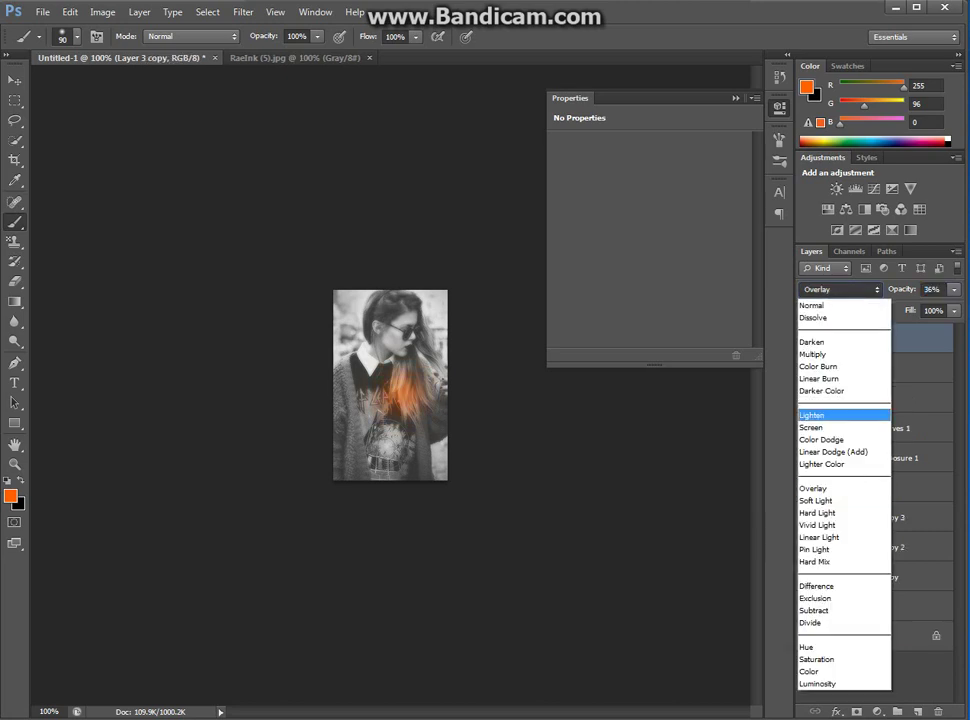
{"action": "key", "text": "Return"}
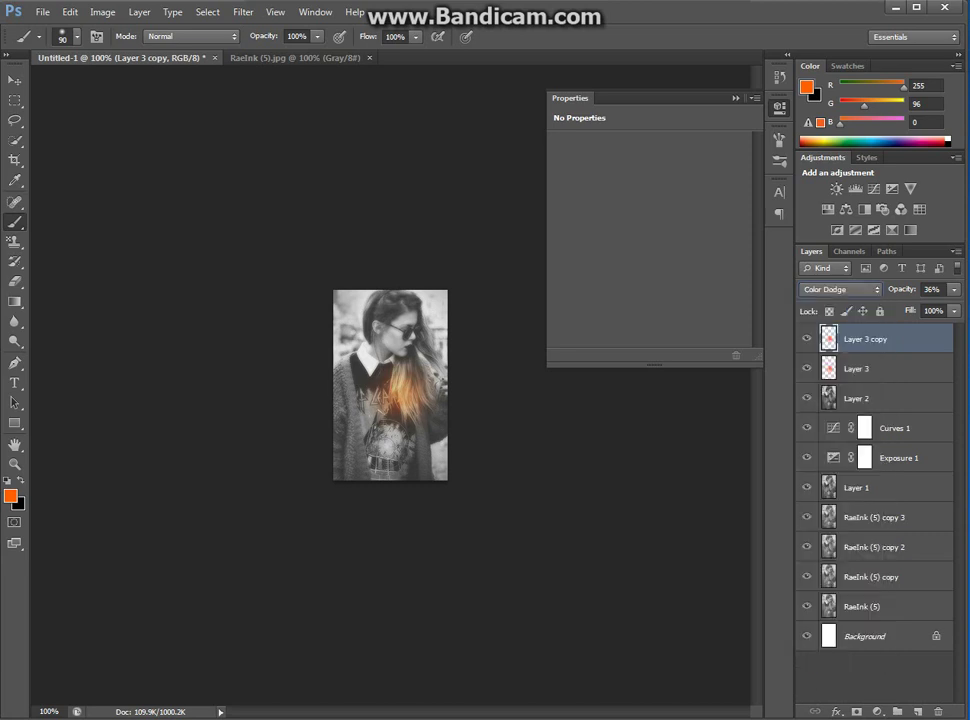
{"action": "double_click", "coordinate": [931, 289]}
{"action": "type", "text": "63"}
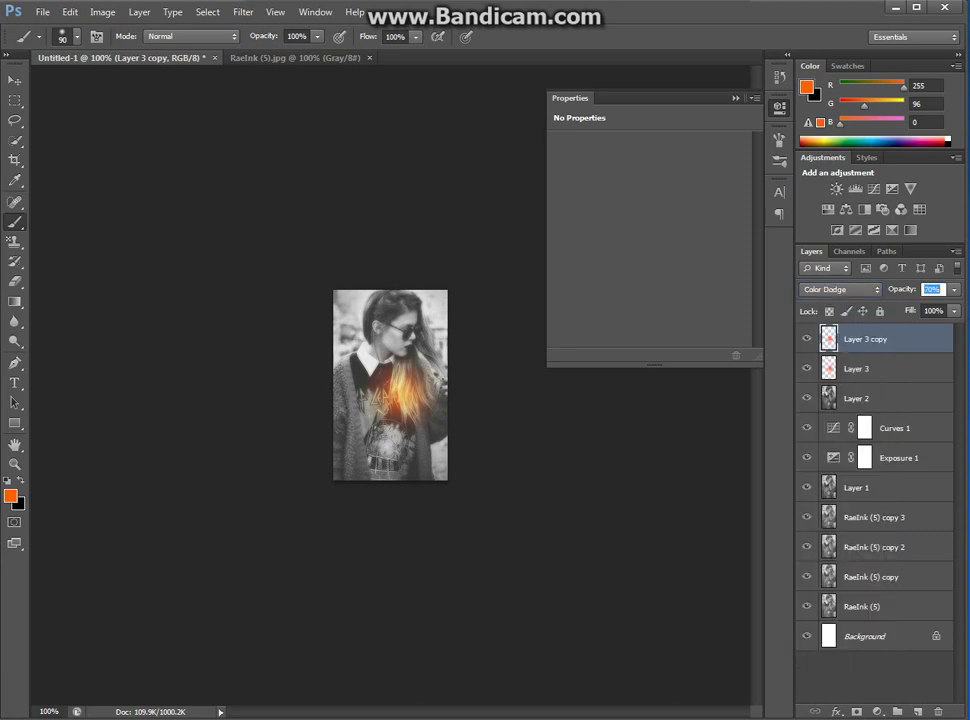
{"action": "key", "text": "Return"}
{"action": "type", "text": "73"}
{"action": "type", "text": "72"}
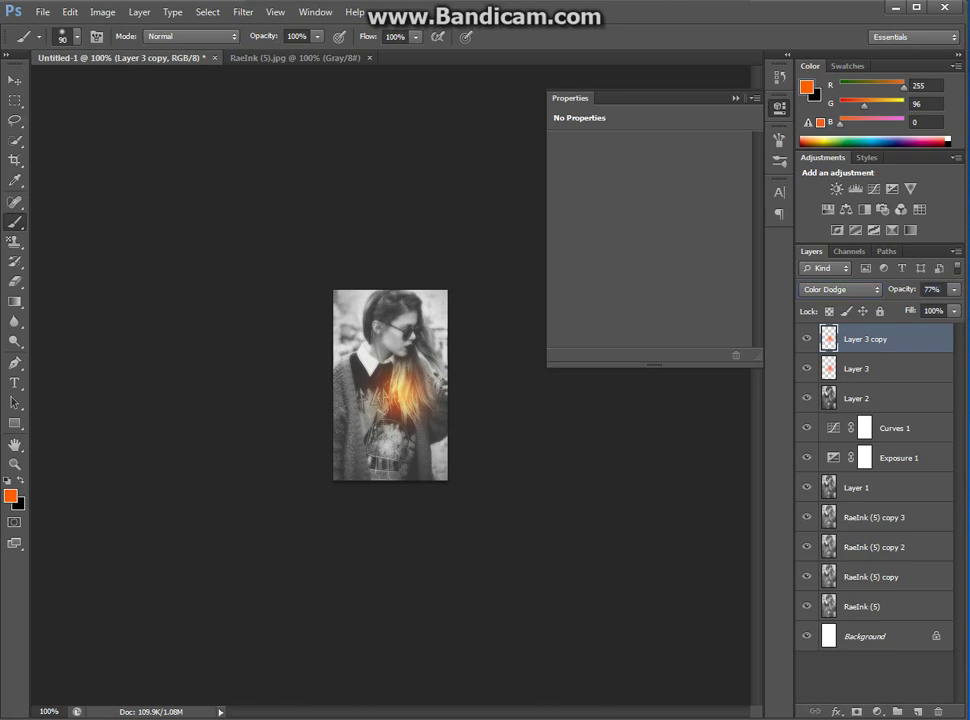
{"action": "type", "text": "t"}
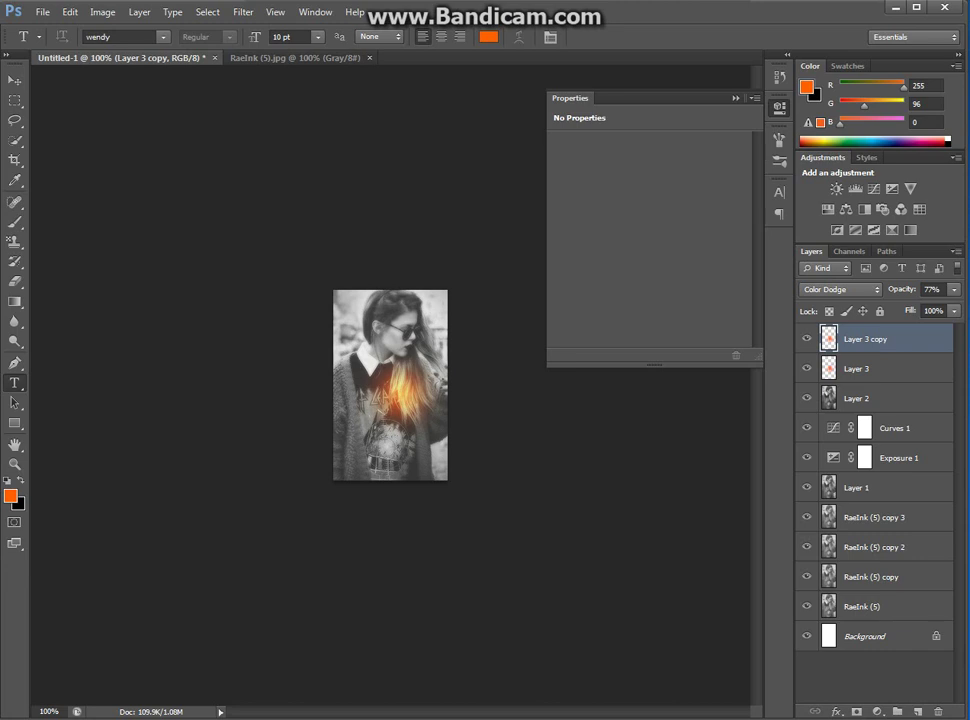
Step: Start a text layer on the portrait with white colour and Sharp anti-aliasing
{"action": "left_click", "coordinate": [640, 500]}
{"action": "left_click", "coordinate": [488, 36]}
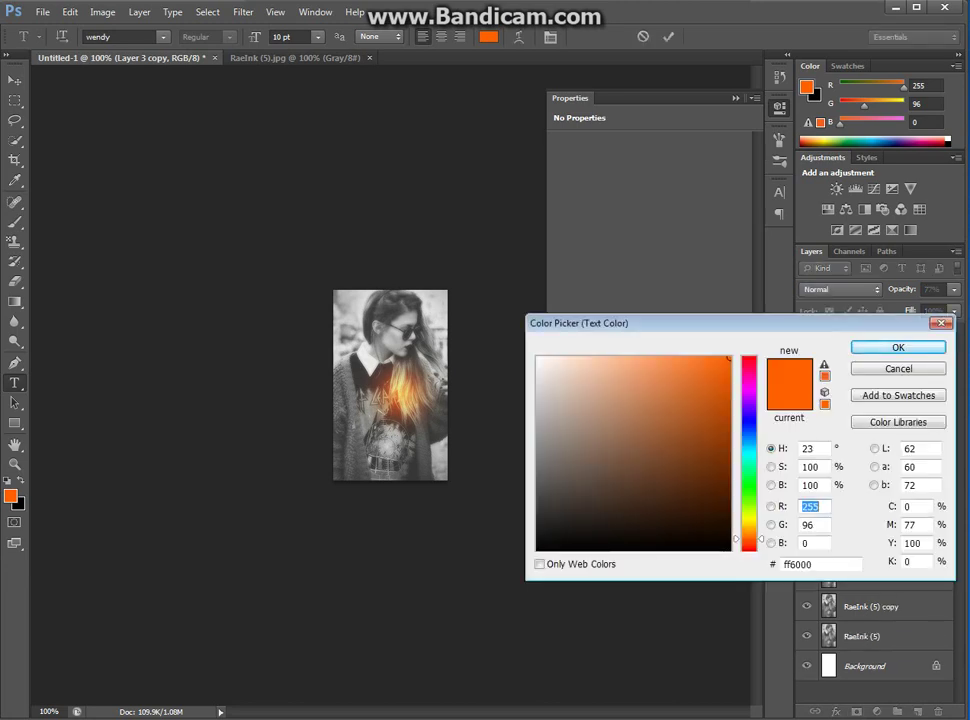
{"action": "left_click_drag", "start_coordinate": [582, 387], "coordinate": [538, 358]}
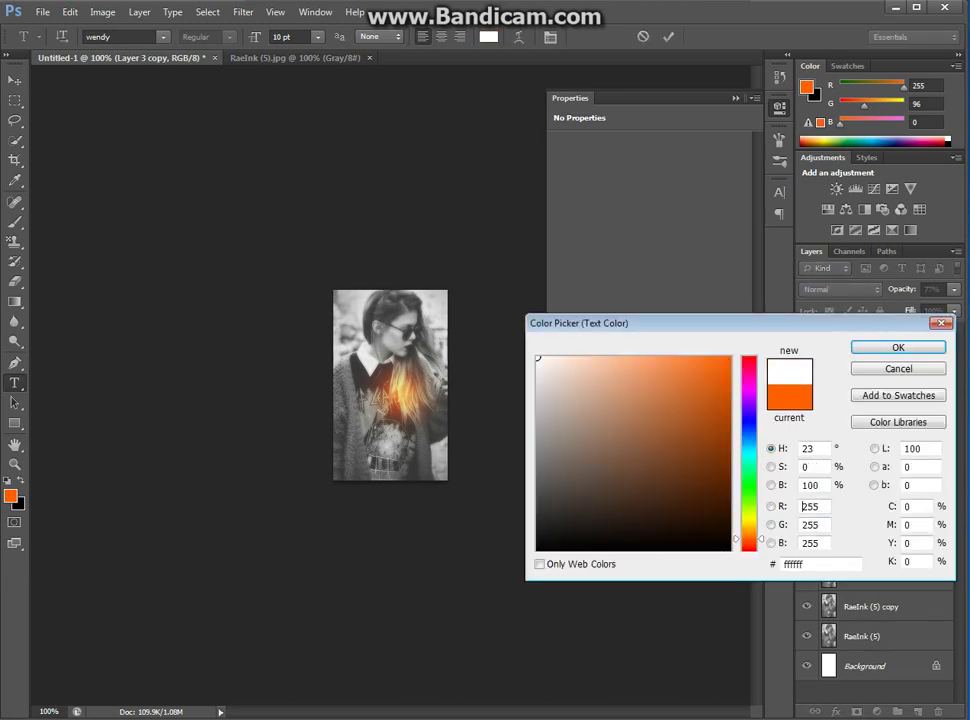
{"action": "key", "text": "Return"}
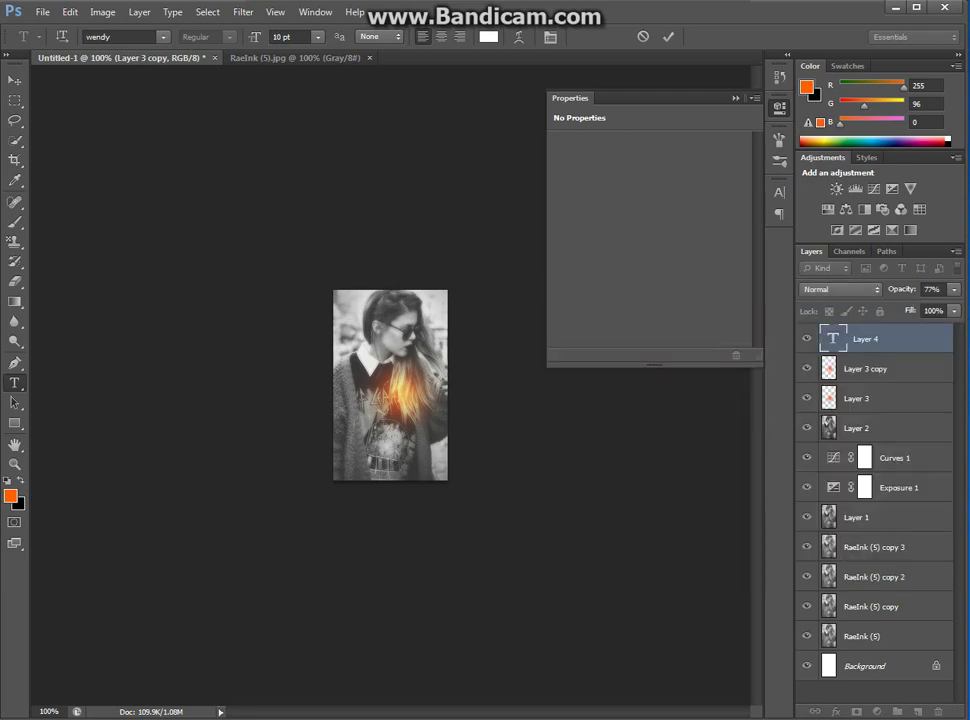
{"action": "left_click", "coordinate": [380, 36]}
{"action": "left_click", "coordinate": [368, 89]}
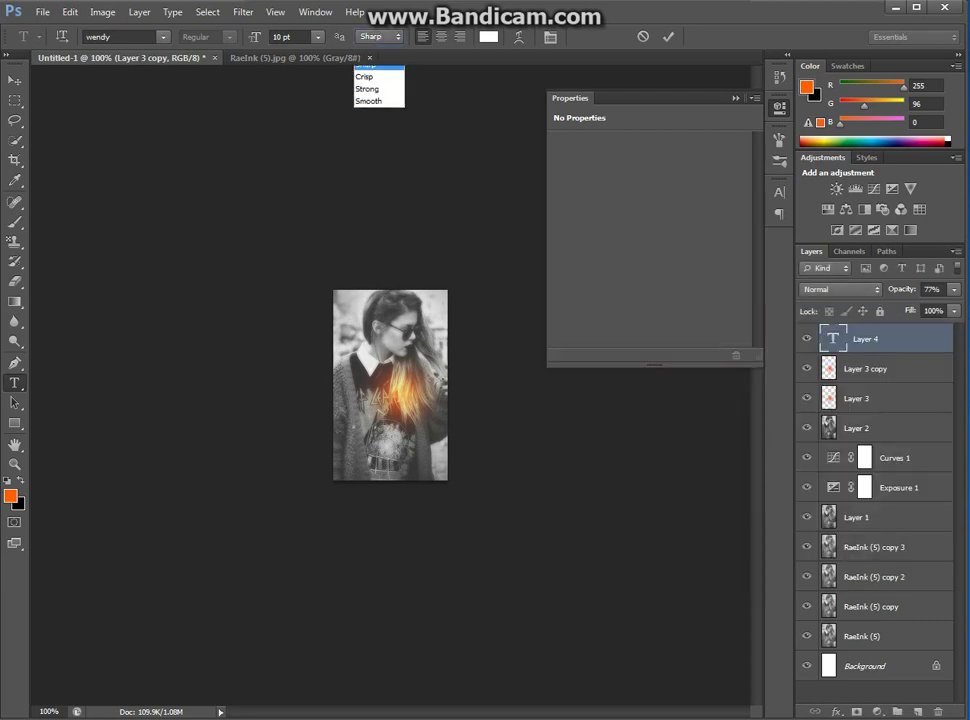
Step: Set the font to Stencil WW II and place the TUTORIAL title on the lower middle
{"action": "left_click", "coordinate": [163, 36]}
{"action": "left_click", "coordinate": [163, 36]}
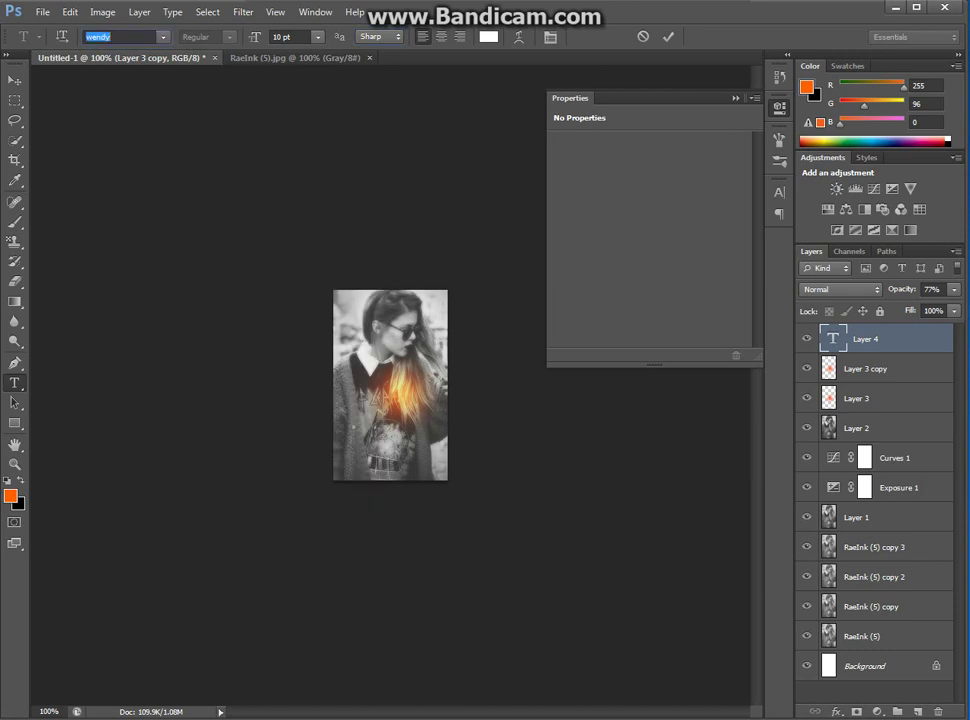
{"action": "type", "text": "Stencil Army W..."}
{"action": "left_click", "coordinate": [163, 36]}
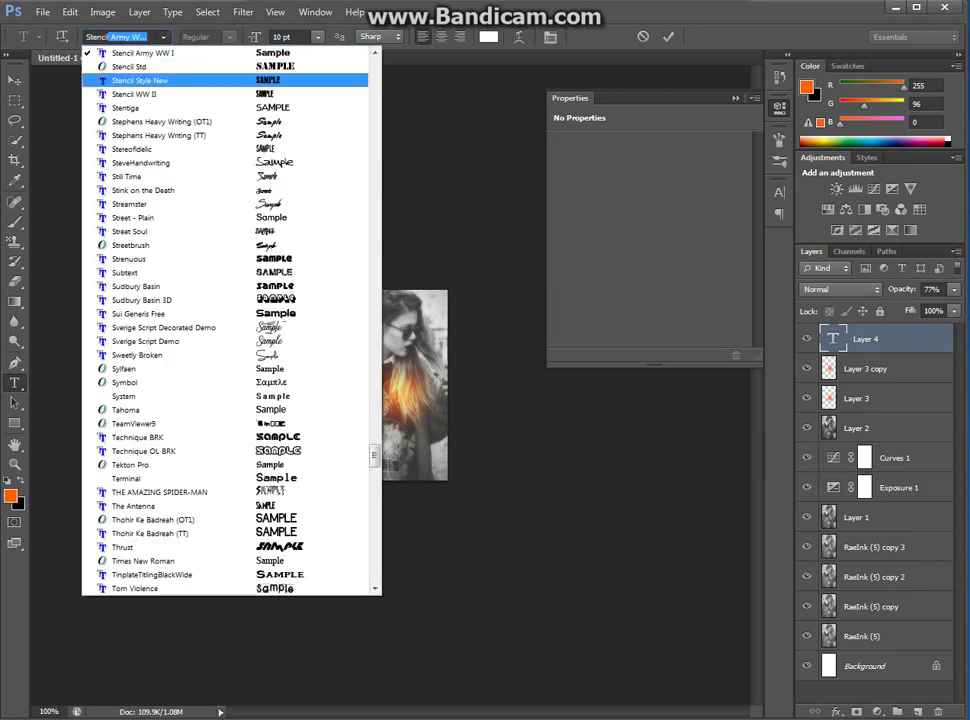
{"action": "key", "text": "Return"}
{"action": "key", "text": "Return"}
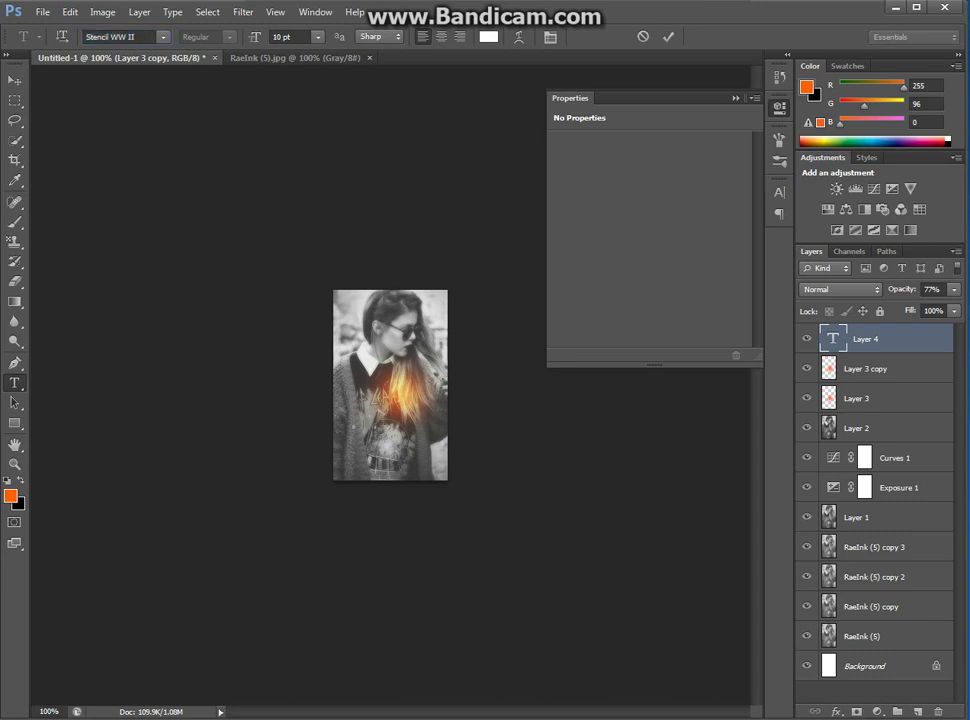
{"action": "left_click", "coordinate": [356, 425]}
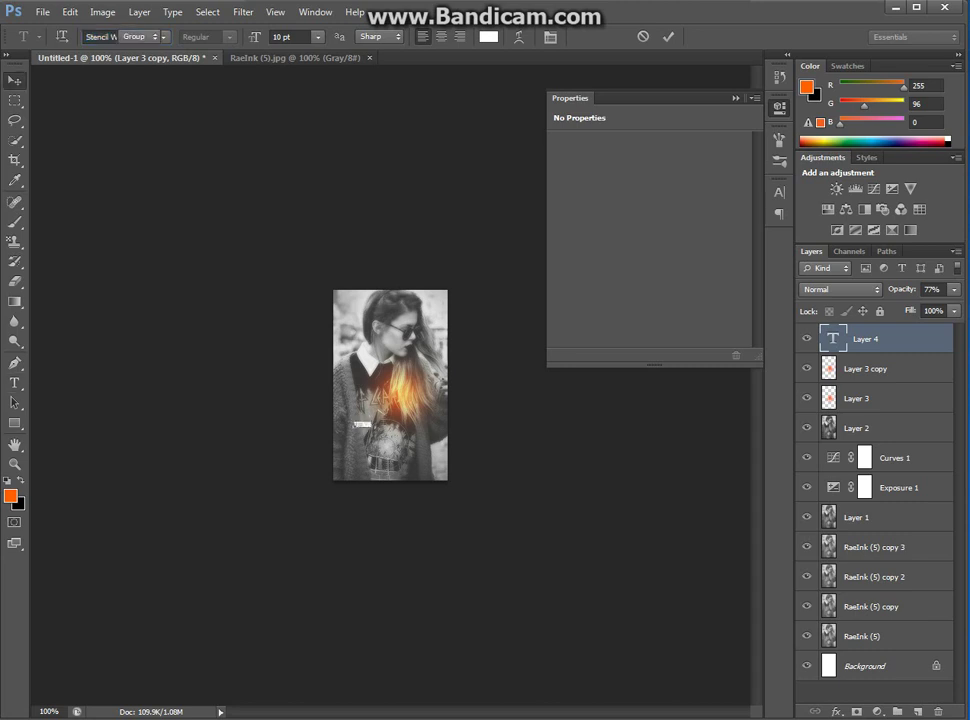
{"action": "type", "text": "tutorial"}
{"action": "key", "text": "ctrl+t"}
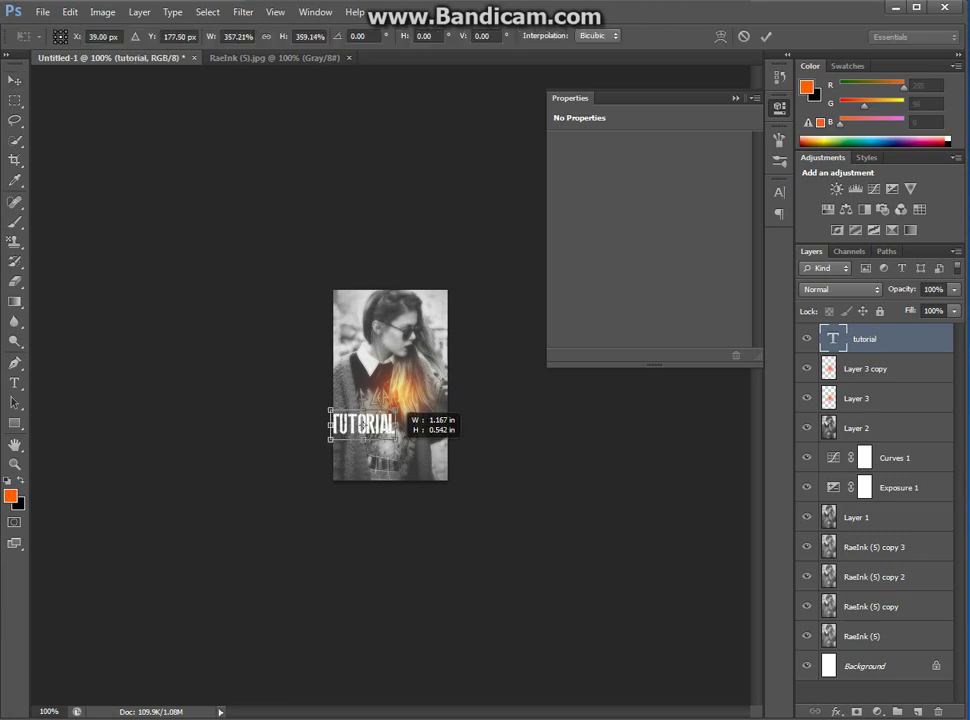
Step: Scale up the TUTORIAL title, then stretch its height to 107%
{"action": "mouse_move", "coordinate": [393, 425]}
{"action": "left_mouse_down"}
{"action": "mouse_move", "coordinate": [404, 426]}
{"action": "mouse_move", "coordinate": [403, 386]}
{"action": "left_mouse_up"}
{"action": "key", "text": "Return"}
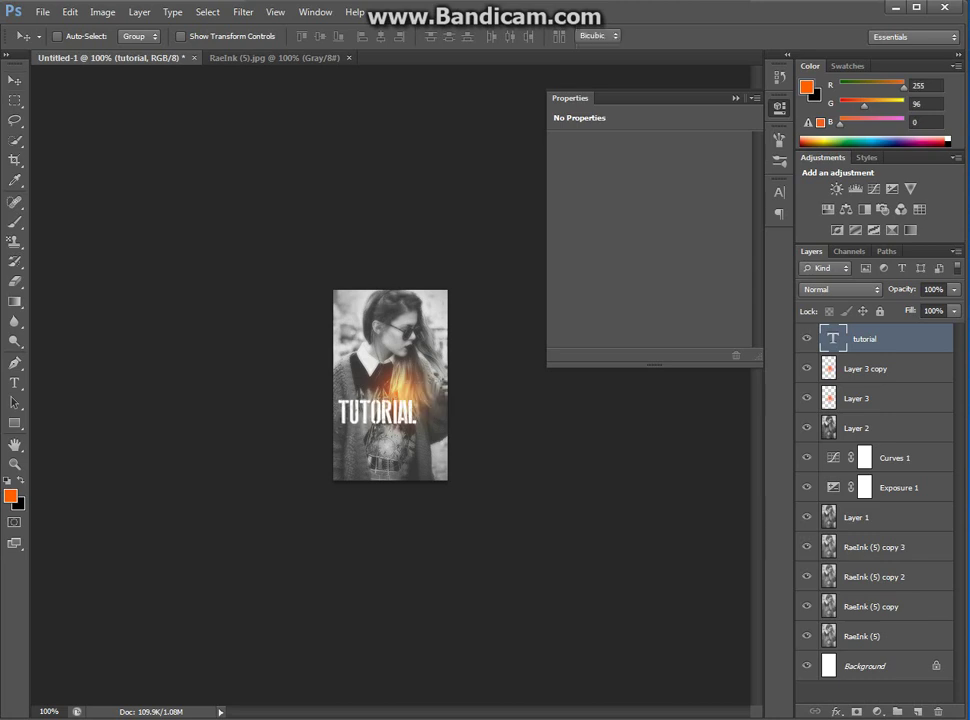
{"action": "key", "text": "ctrl+t"}
{"action": "key", "text": "Tab"}
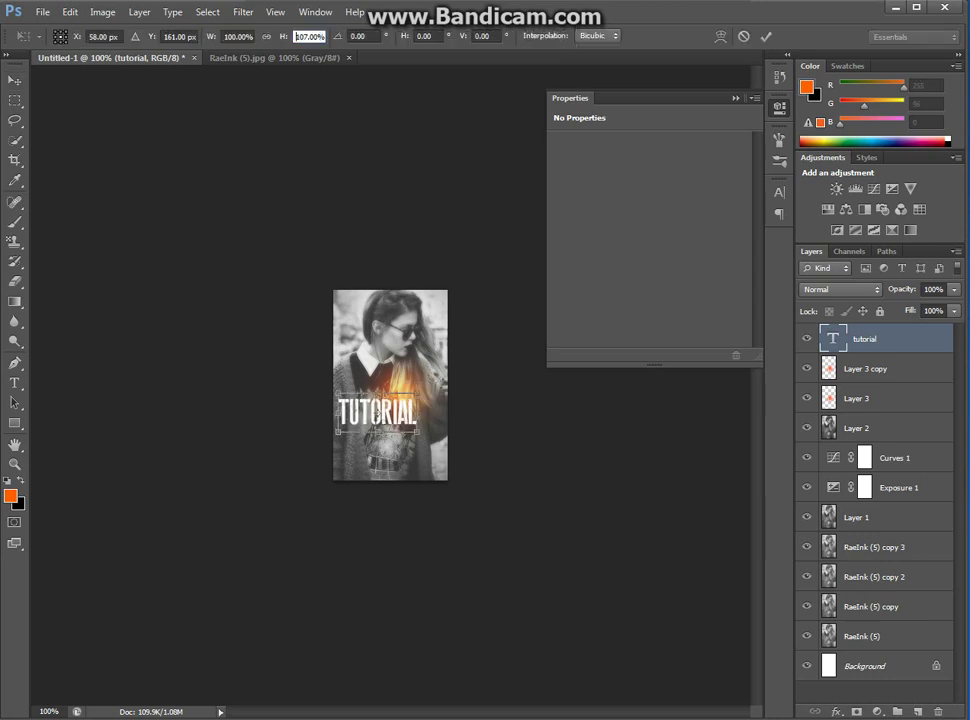
{"action": "key", "text": "Return"}
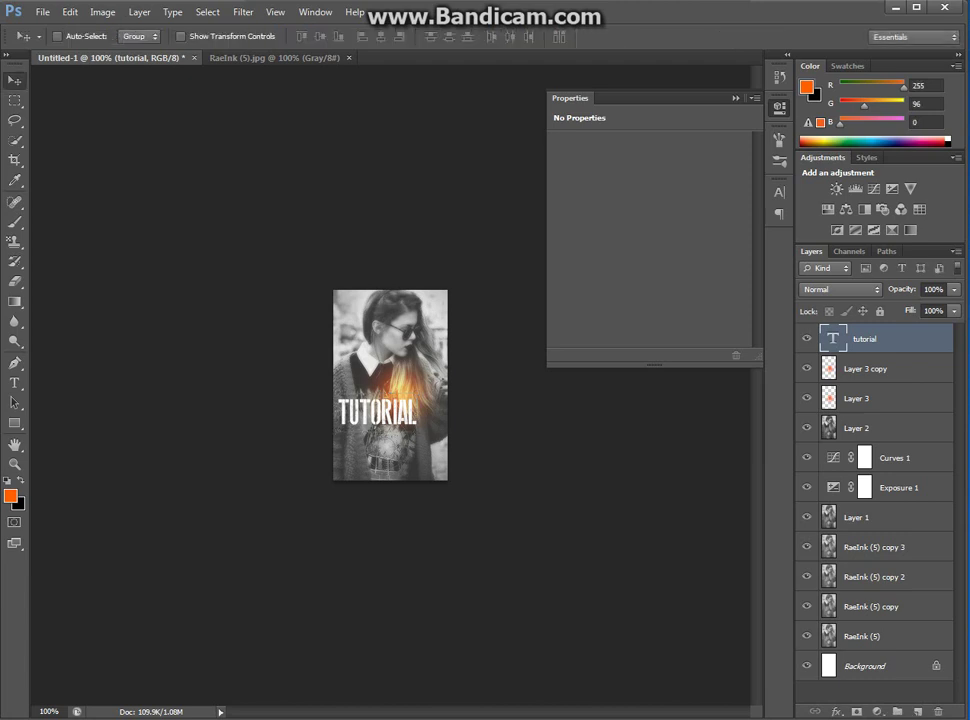
Step: Give the tutorial layer a Gradient Overlay with a dark orange left stop
{"action": "double_click", "coordinate": [900, 339]}
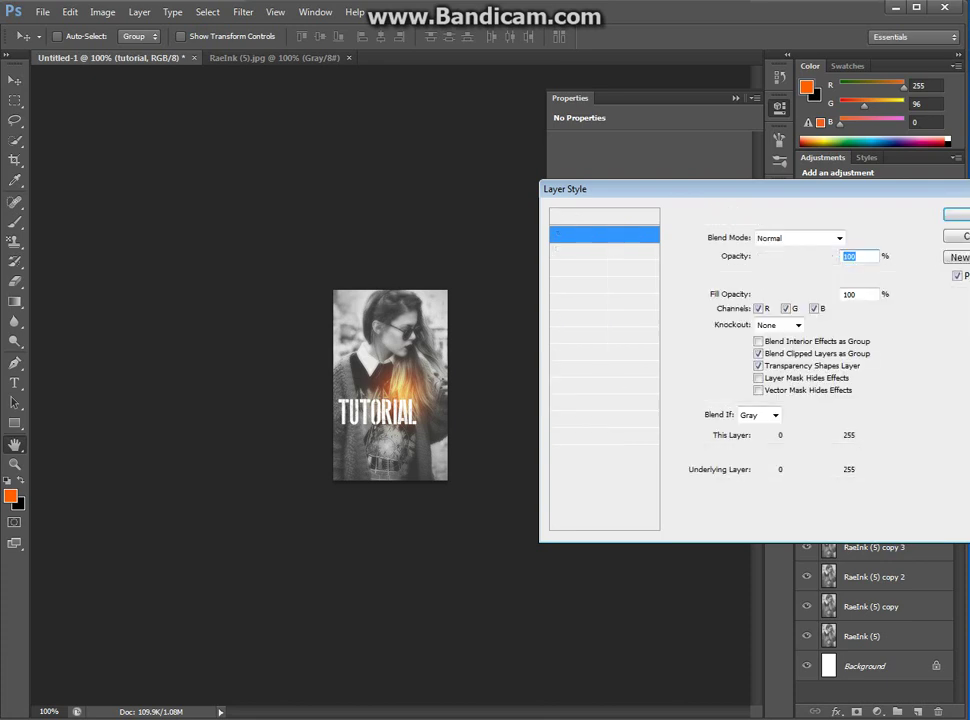
{"action": "left_click", "coordinate": [593, 385]}
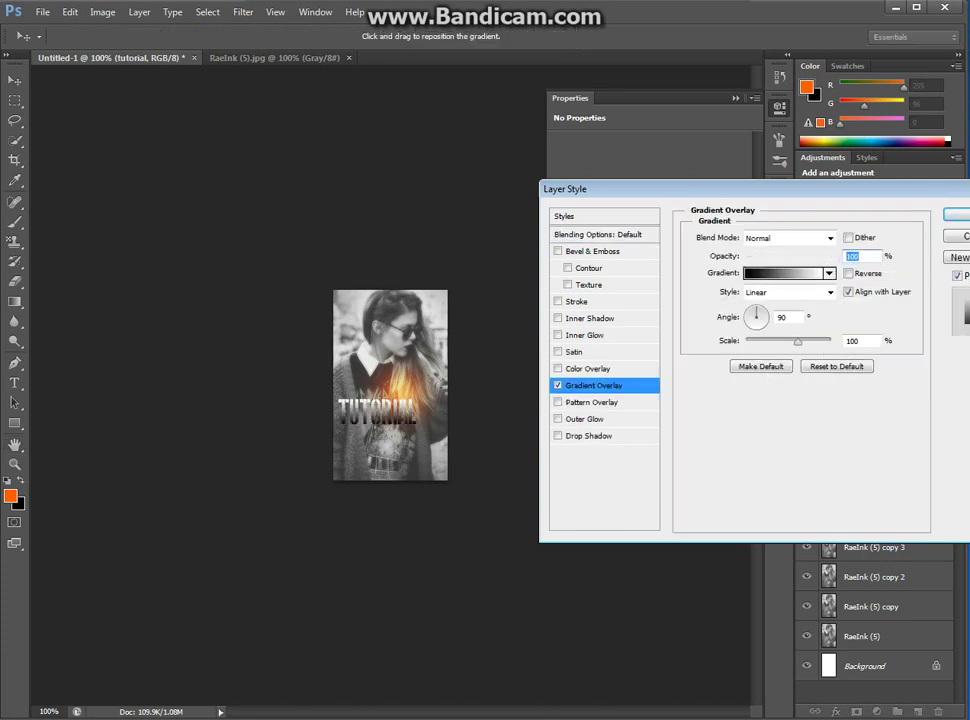
{"action": "left_click", "coordinate": [760, 275]}
{"action": "left_click", "coordinate": [643, 489]}
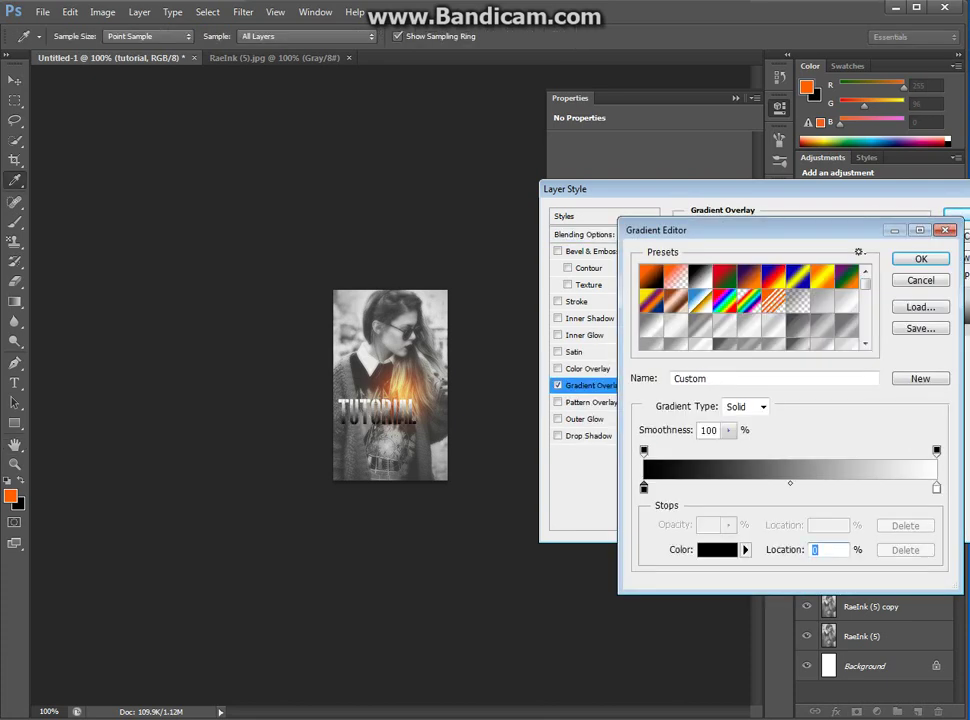
{"action": "double_click", "coordinate": [643, 489]}
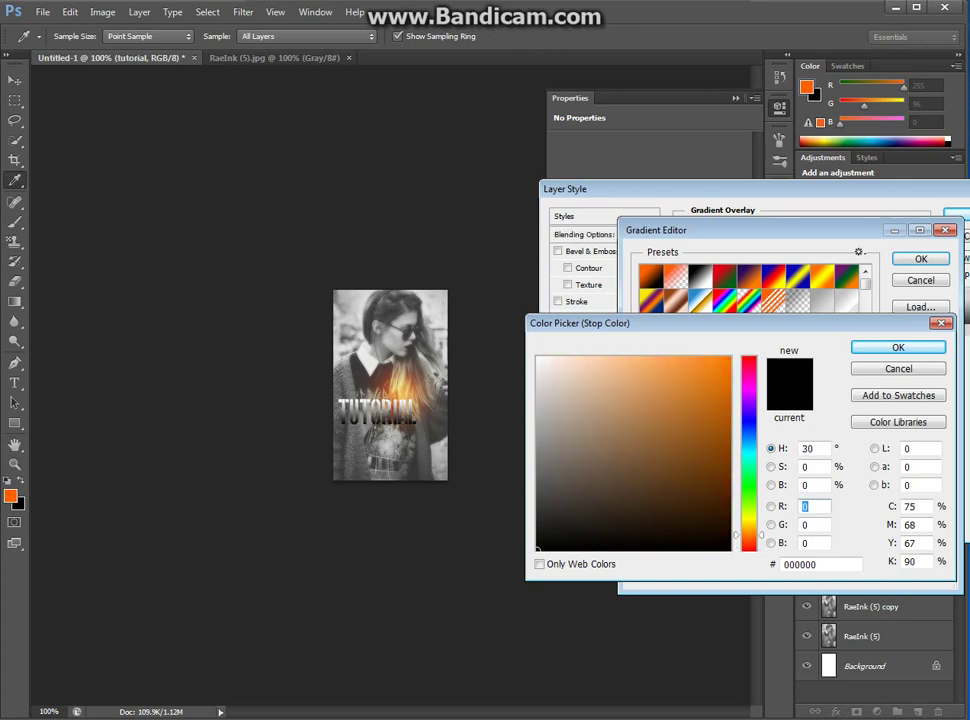
{"action": "left_click_drag", "start_coordinate": [723, 391], "coordinate": [729, 390]}
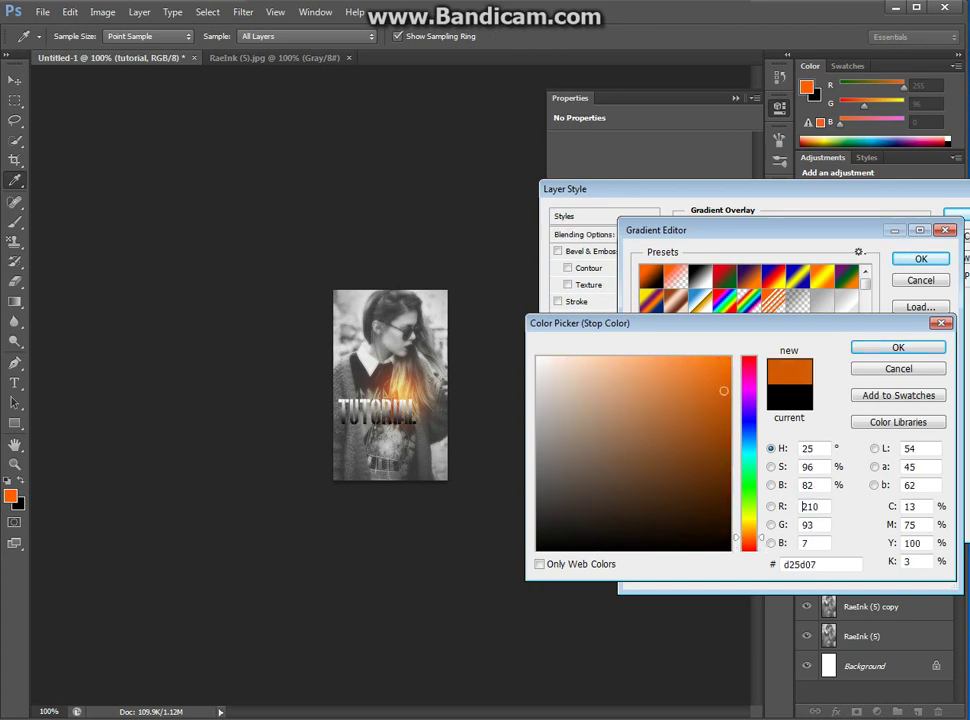
{"action": "key", "text": "Return"}
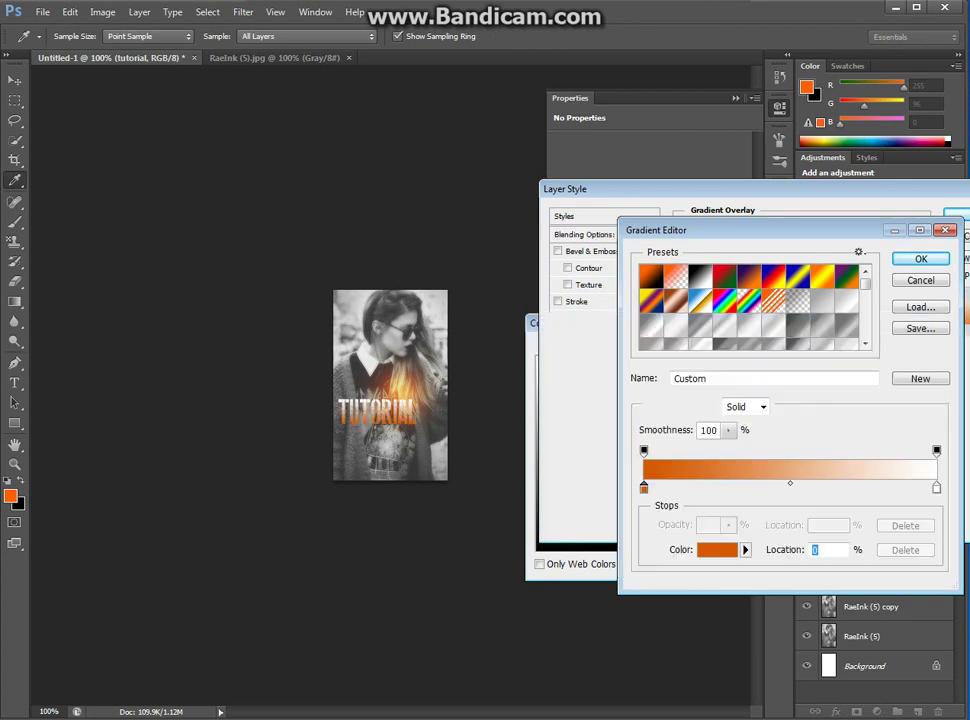
Step: Set the right gradient stop to #ffb22c and add a 100% opacity, 1 px Drop Shadow
{"action": "left_click", "coordinate": [936, 487]}
{"action": "left_click", "coordinate": [717, 549]}
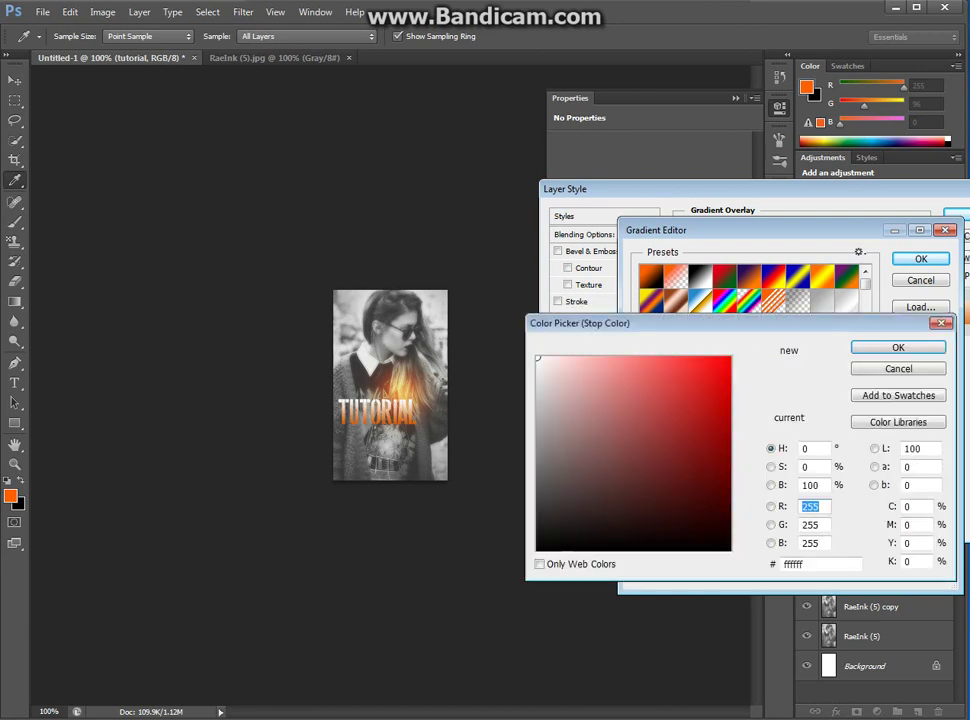
{"action": "left_click", "coordinate": [748, 533]}
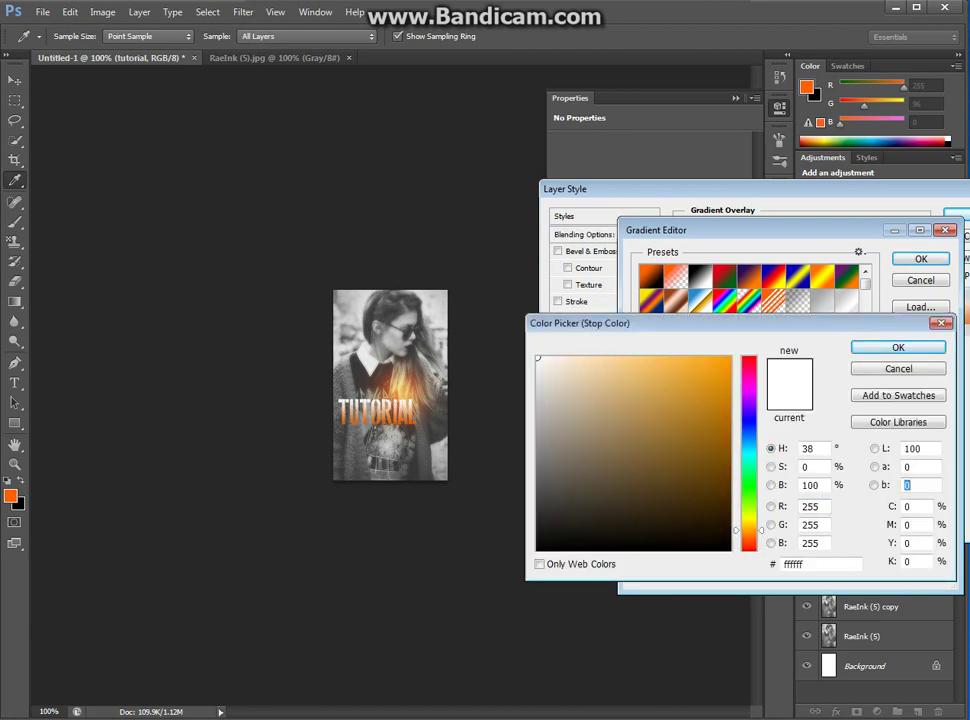
{"action": "left_click_drag", "start_coordinate": [697, 370], "coordinate": [697, 357]}
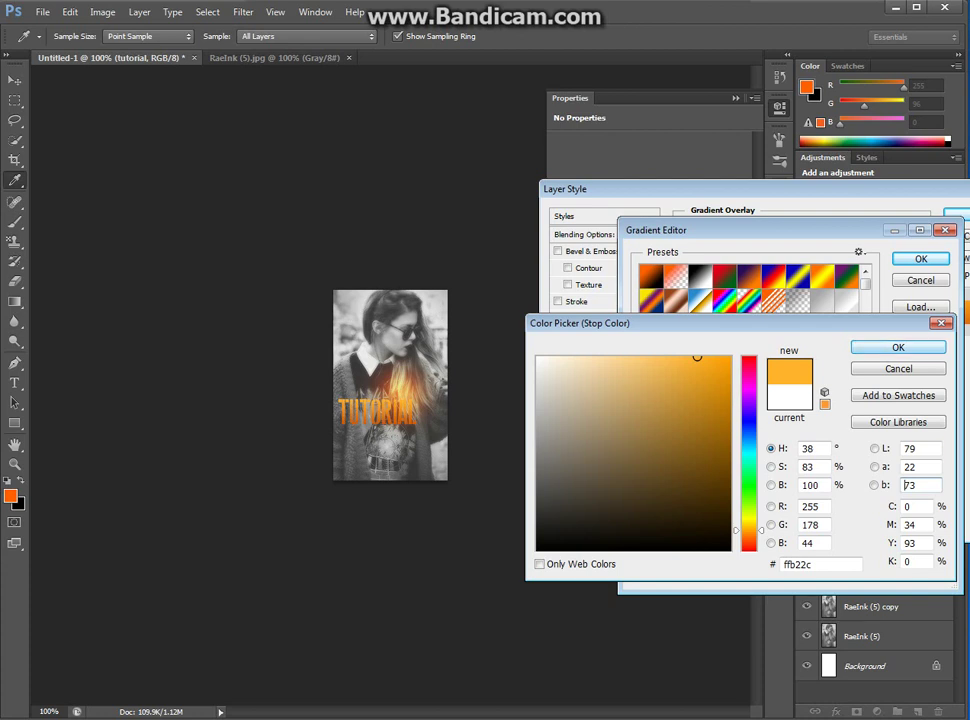
{"action": "key", "text": "Return"}
{"action": "key", "text": "Return"}
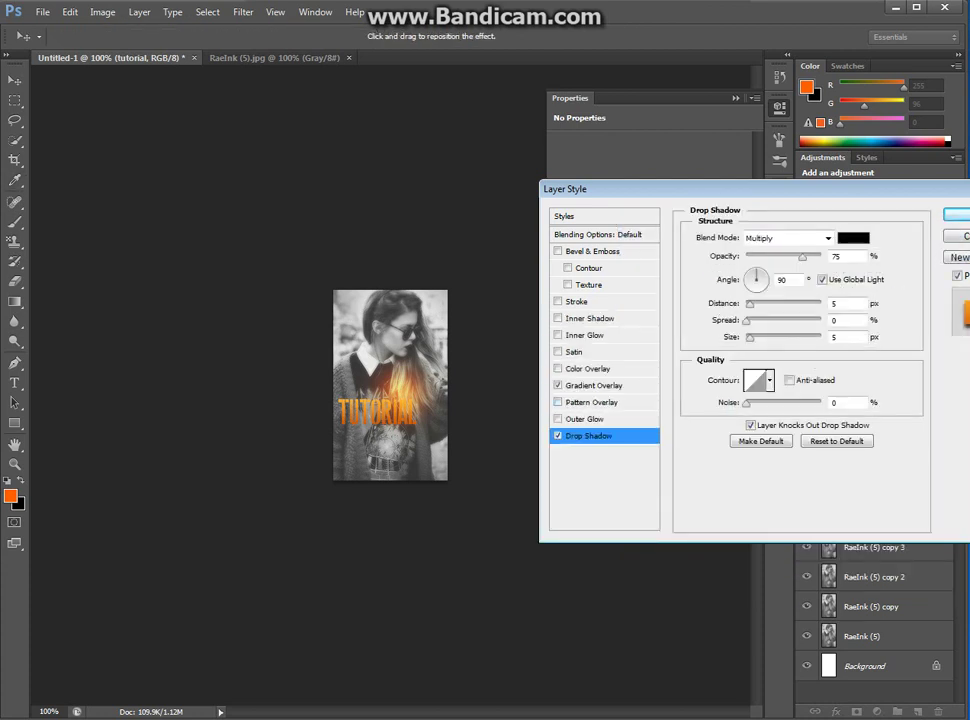
{"action": "type", "text": "1"}
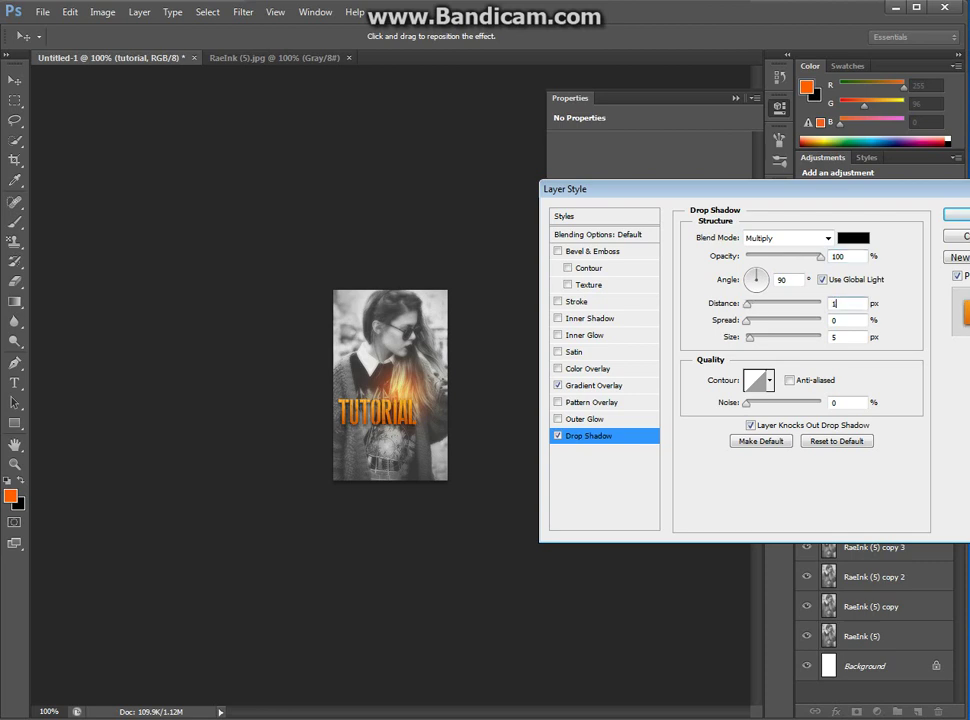
{"action": "key", "text": "Return"}
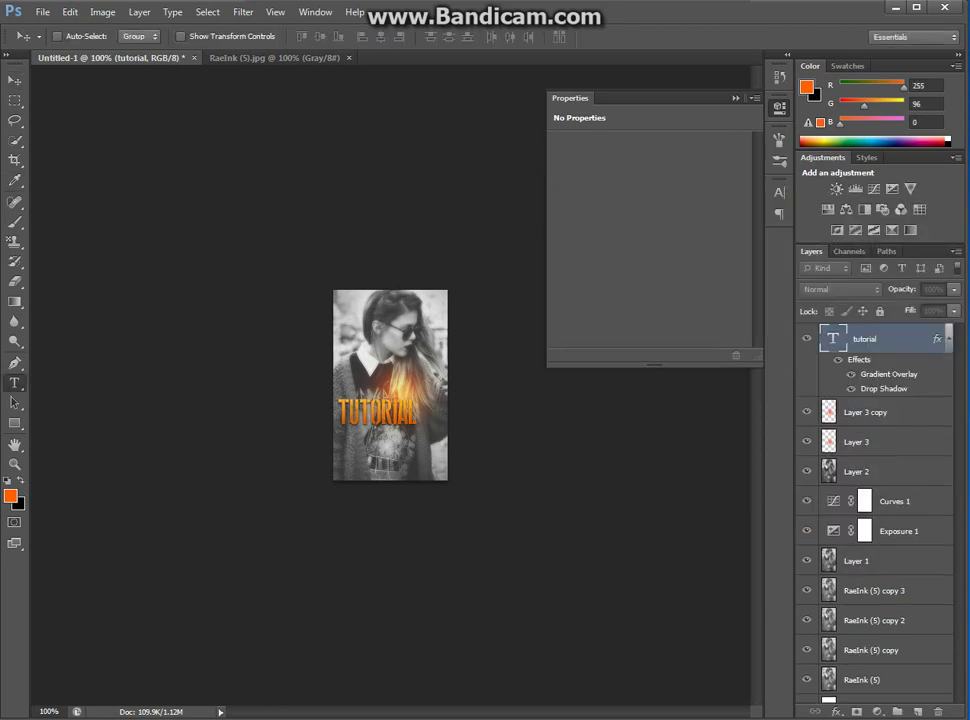
Step: Start a new text layer with anti-aliasing None and black text colour
{"action": "left_click", "coordinate": [390, 340]}
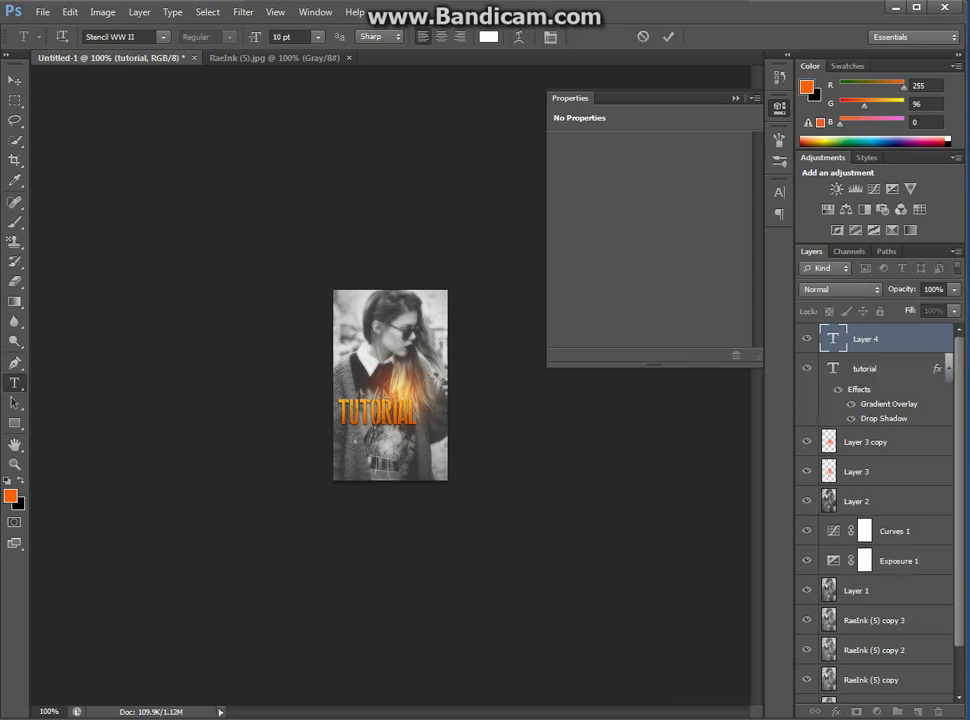
{"action": "left_click", "coordinate": [379, 36]}
{"action": "key", "text": "Escape"}
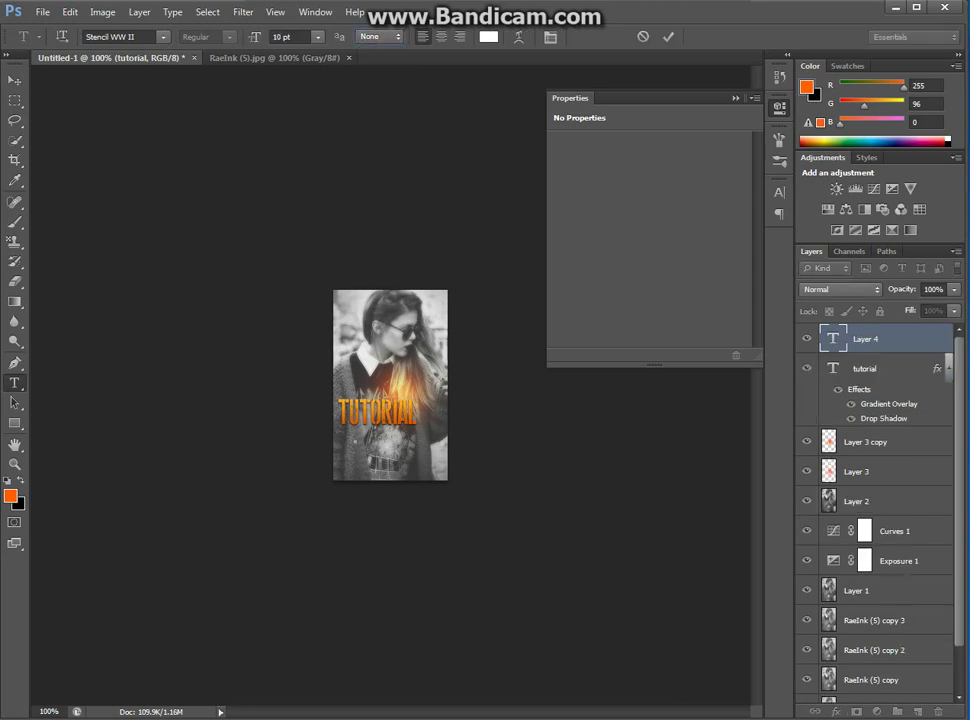
{"action": "left_click", "coordinate": [488, 36]}
{"action": "left_click", "coordinate": [537, 549]}
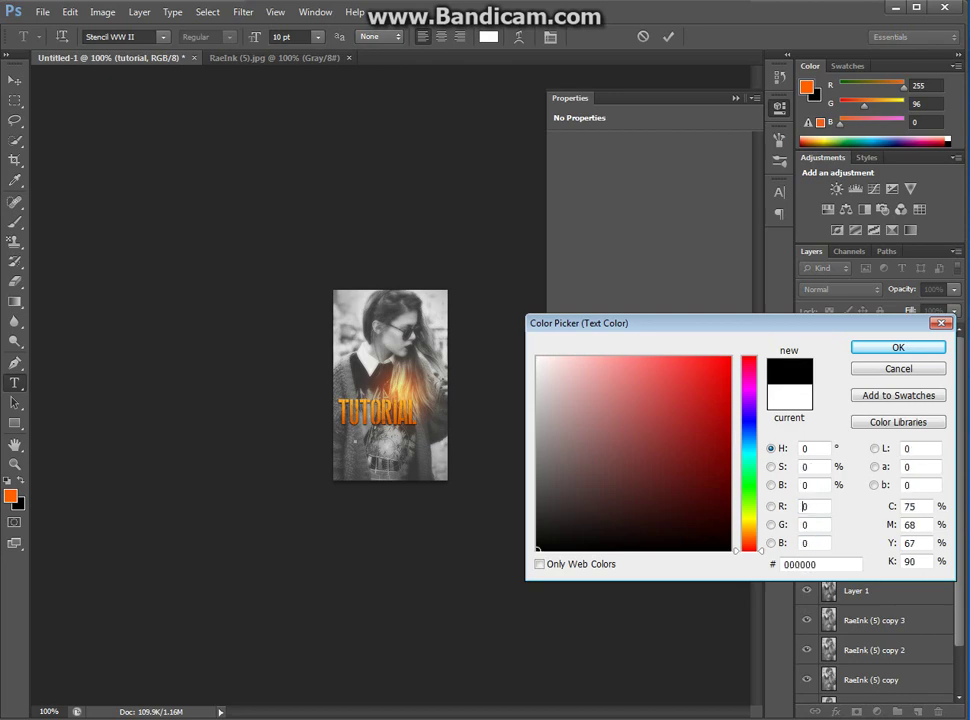
{"action": "key", "text": "Return"}
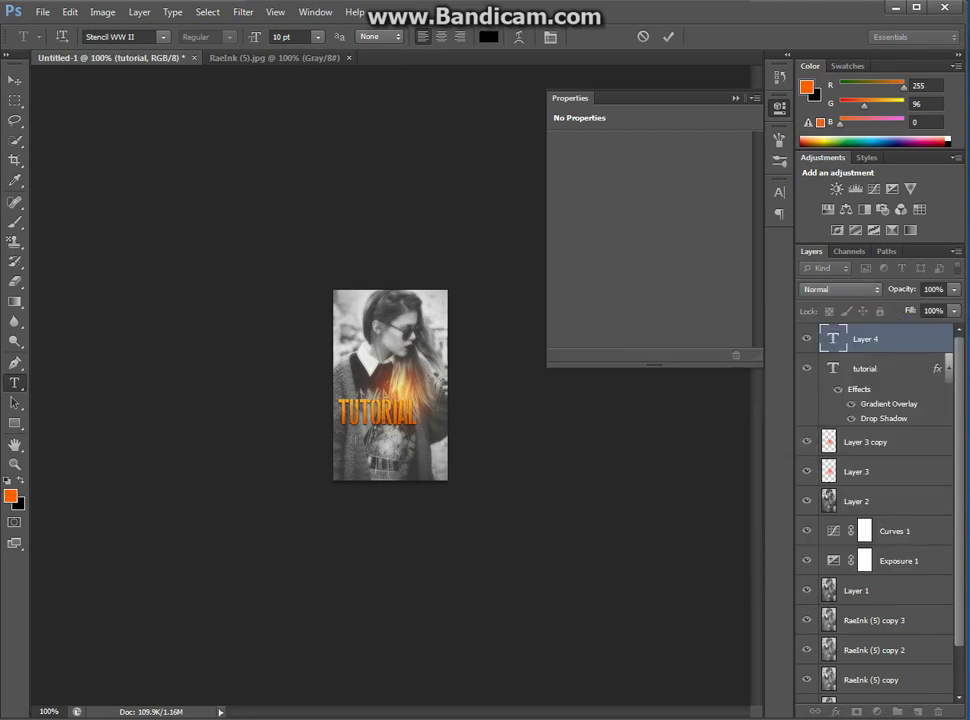
Step: Set the font to wendy, commit the credit line and move it under TUTORIAL
{"action": "left_click", "coordinate": [120, 36]}
{"action": "left_click", "coordinate": [163, 36]}
{"action": "type", "text": "w"}
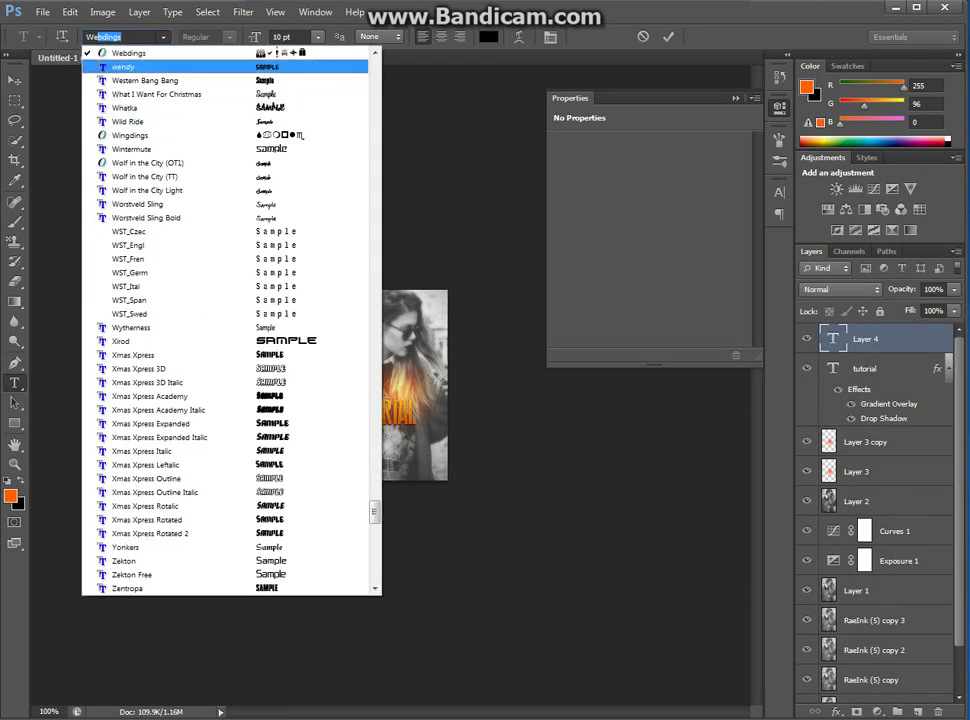
{"action": "key", "text": "Return"}
{"action": "key", "text": "Return"}
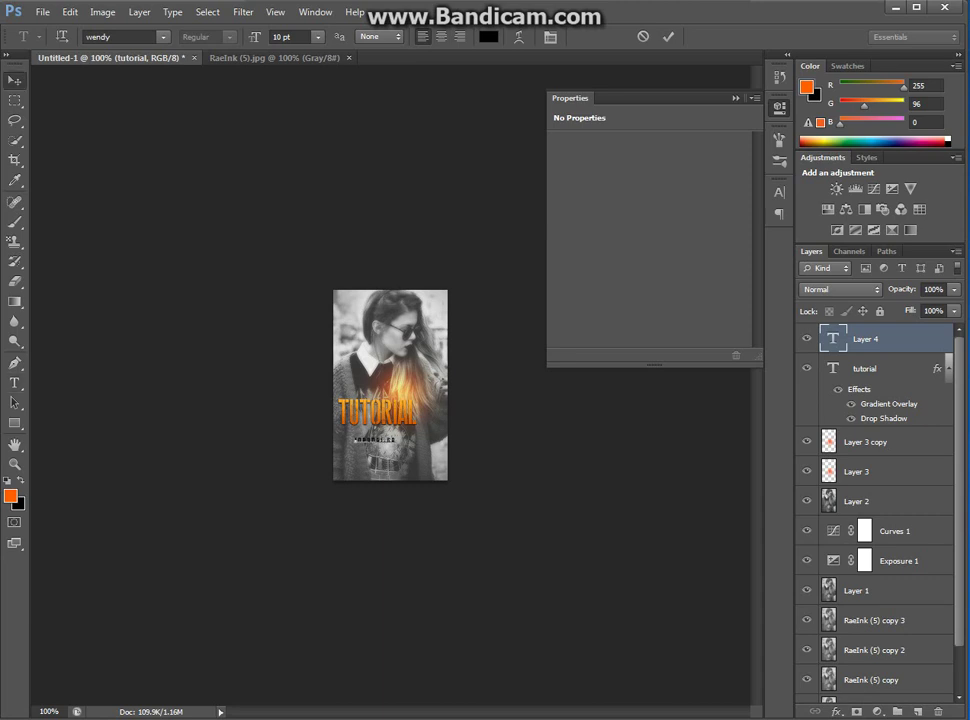
{"action": "left_click", "coordinate": [14, 80]}
{"action": "mouse_move", "coordinate": [401, 390]}
{"action": "left_mouse_down"}
{"action": "mouse_move", "coordinate": [397, 383]}
{"action": "mouse_move", "coordinate": [420, 386]}
{"action": "left_mouse_up"}
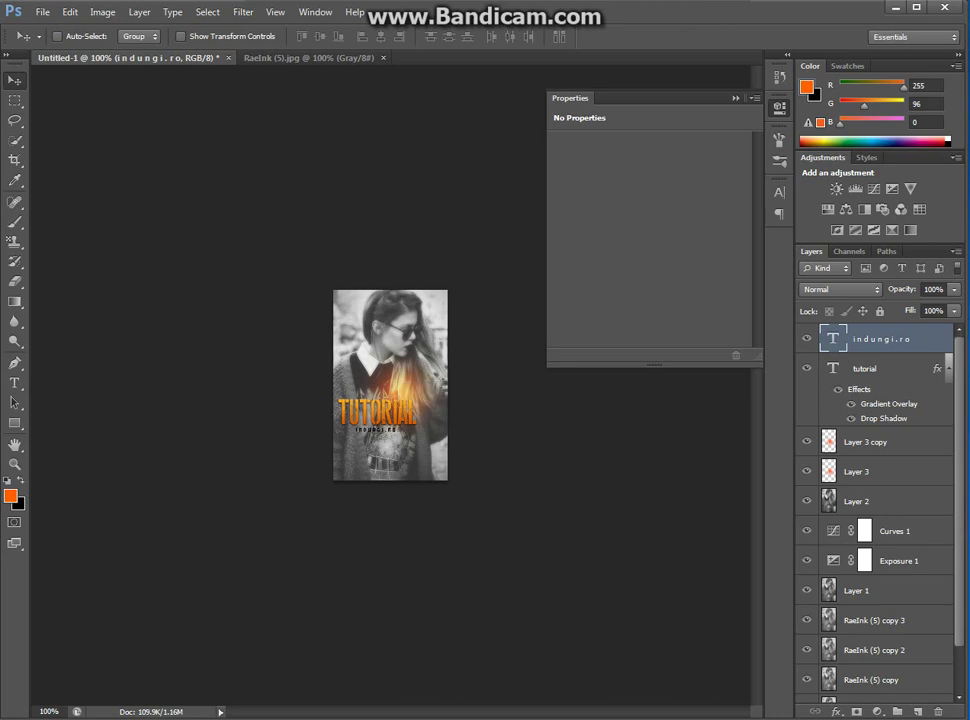
Step: Add empty Layer 4 and load the checker pattern into the Pattern Stamp Tool
{"action": "key", "text": "ctrl+shift+alt+n"}
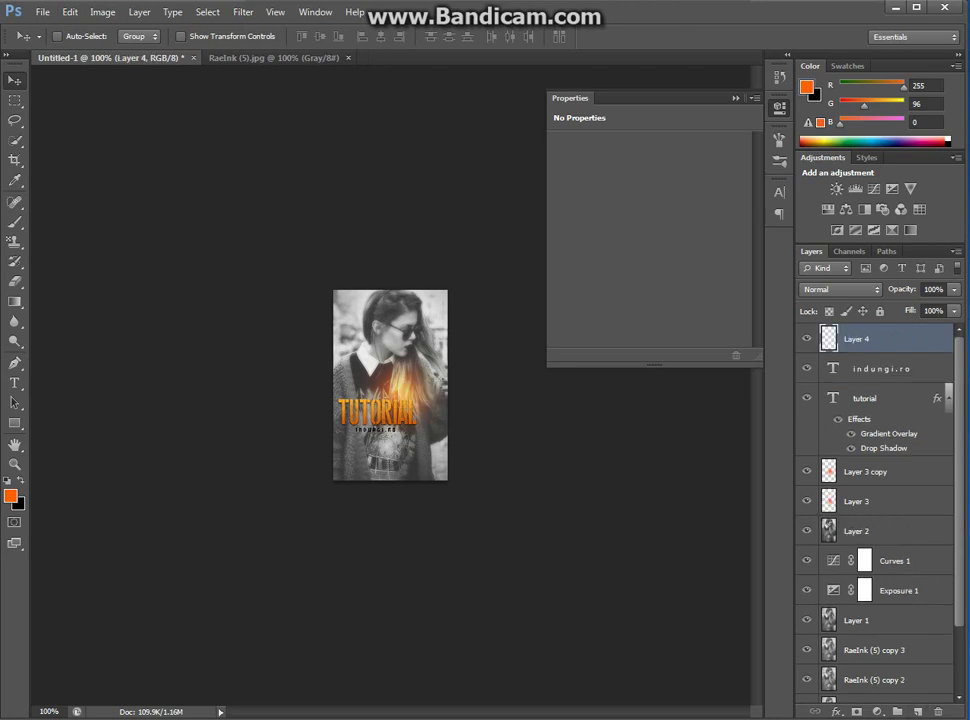
{"action": "left_click", "coordinate": [14, 241]}
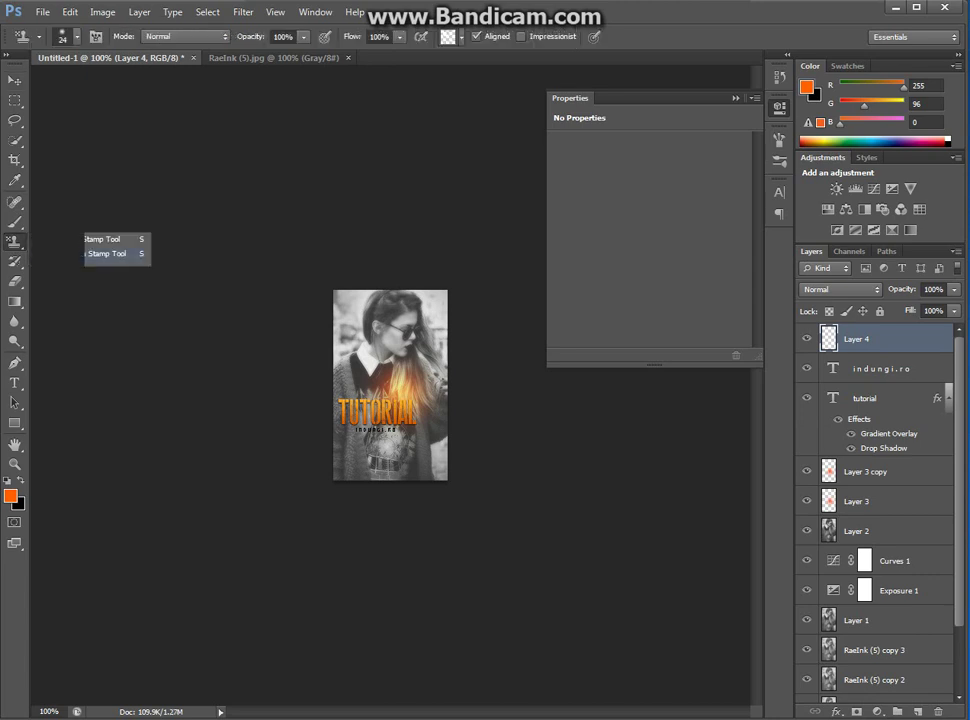
{"action": "left_click", "coordinate": [461, 36]}
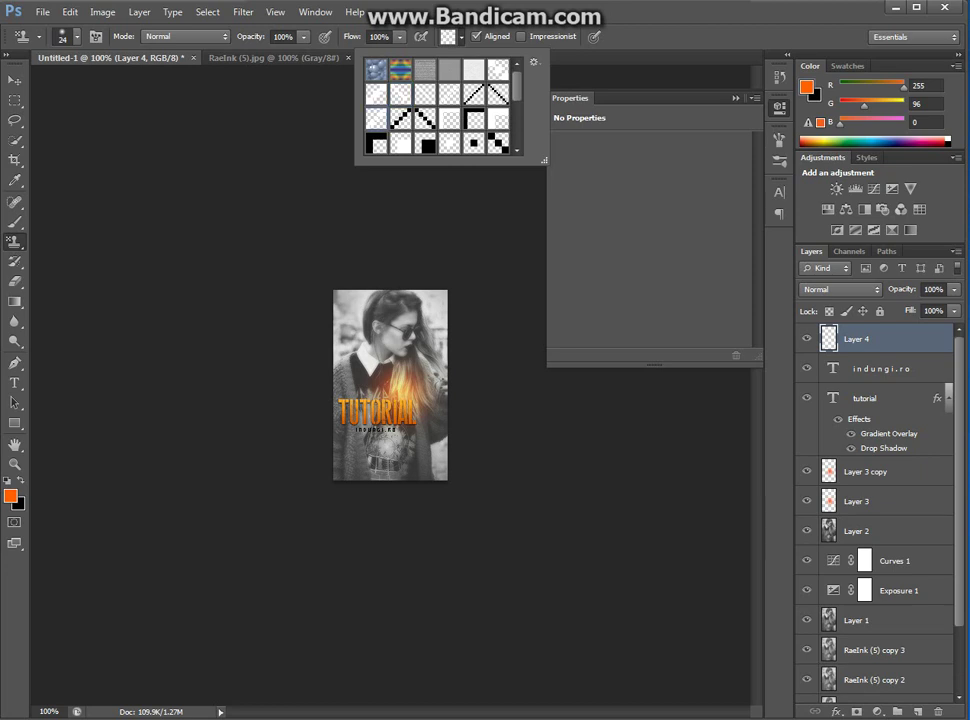
{"action": "key", "text": "Return"}
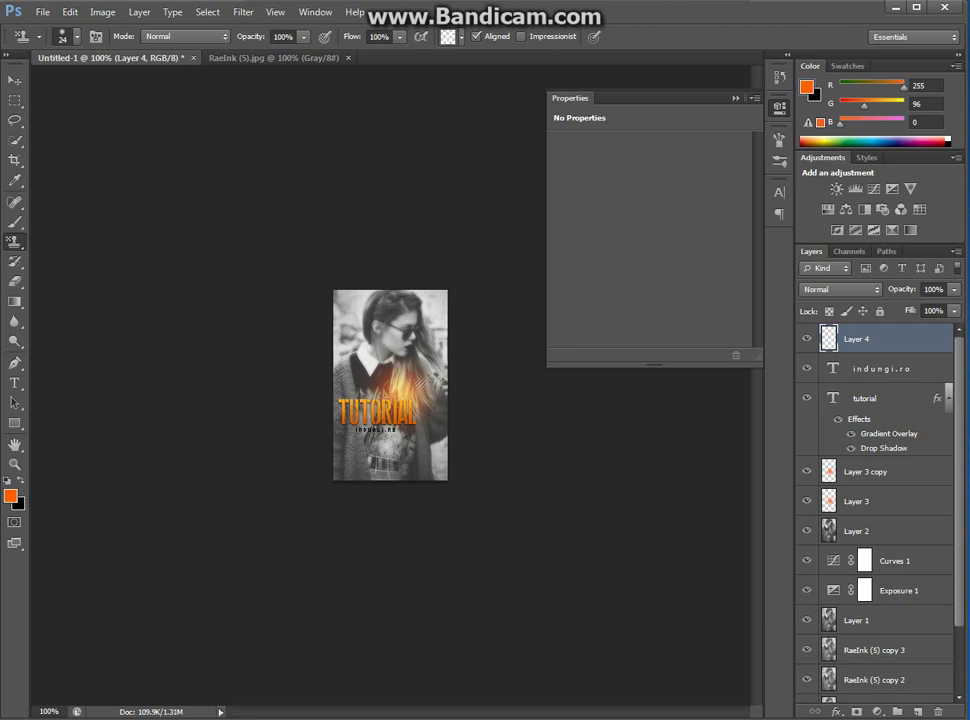
{"action": "left_click", "coordinate": [449, 36]}
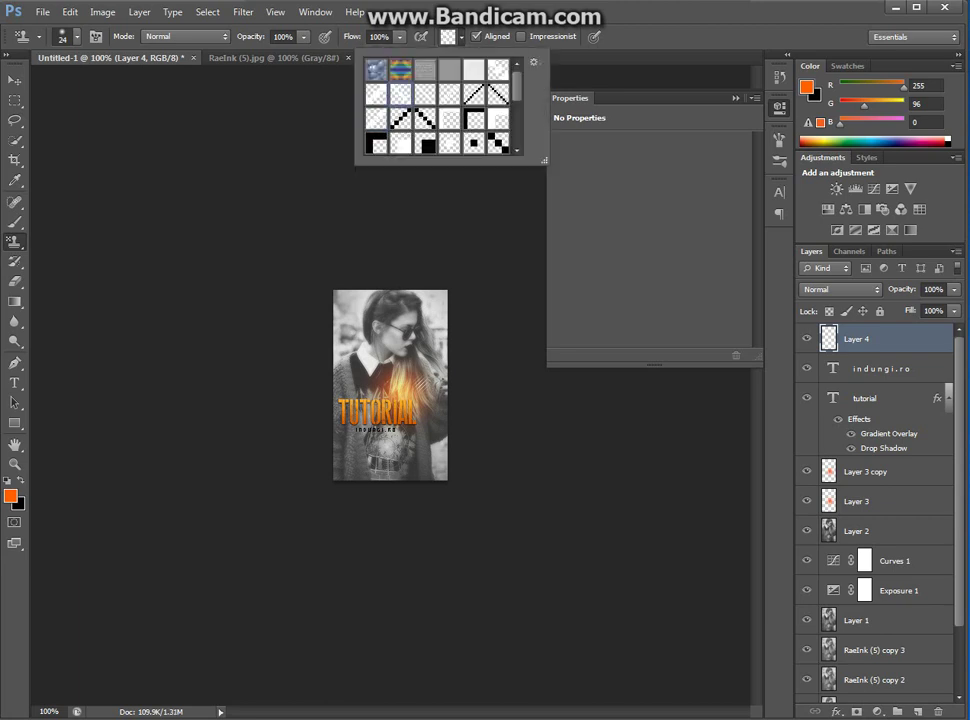
{"action": "left_click", "coordinate": [449, 36]}
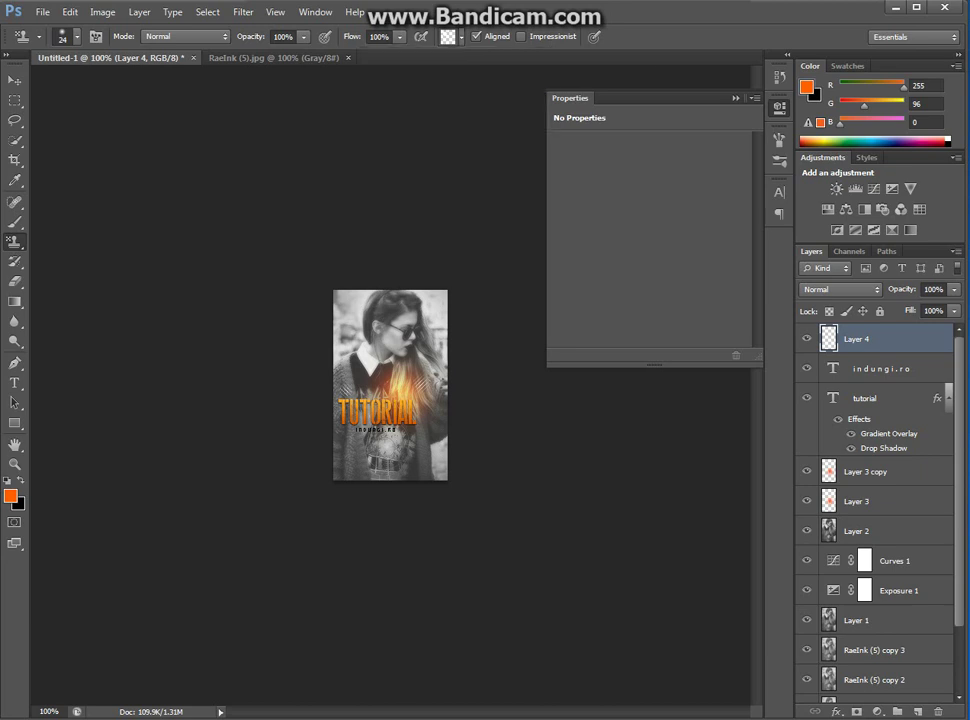
{"action": "left_click", "coordinate": [449, 36]}
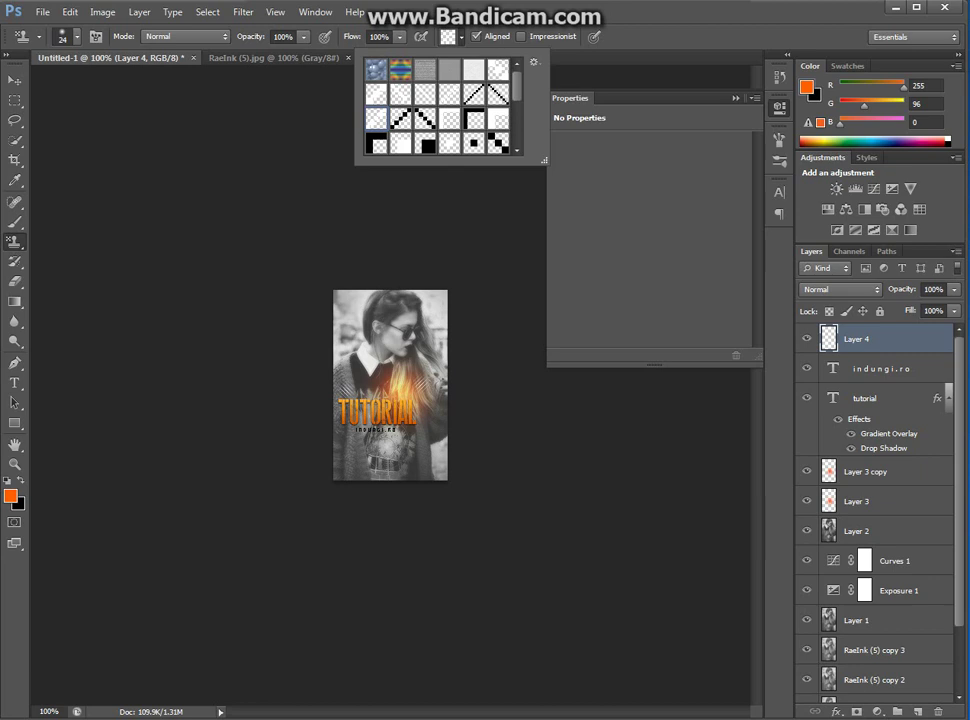
{"action": "key", "text": "Escape"}
{"action": "left_click", "coordinate": [449, 36]}
{"action": "double_click", "coordinate": [399, 93]}
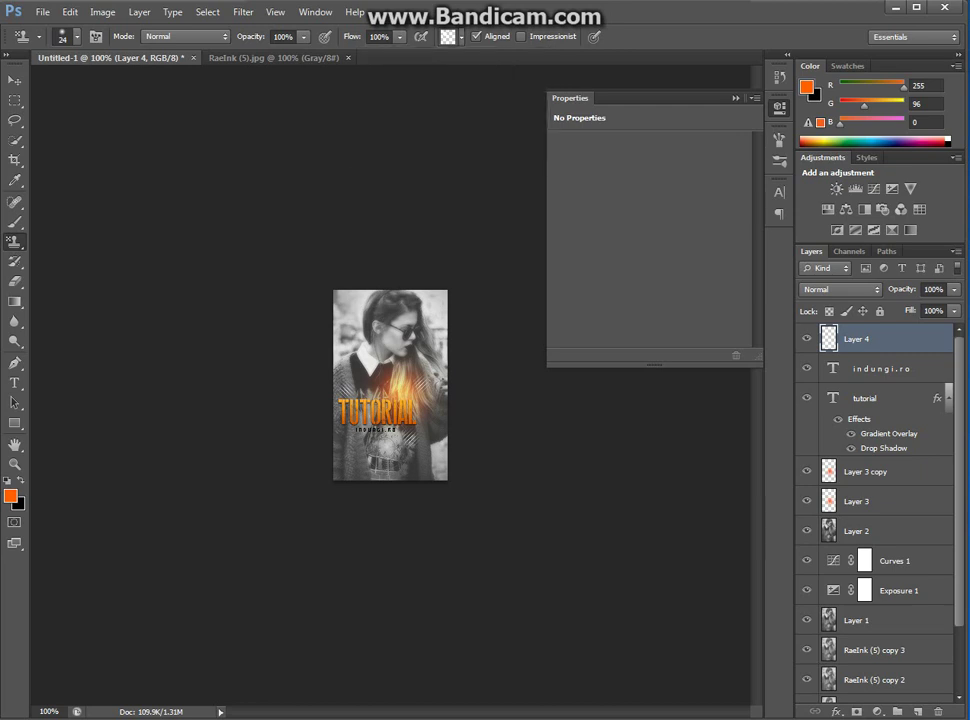
Step: Change Layer 4's blend mode and add another empty layer, Layer 5, on top
{"action": "left_click", "coordinate": [840, 289]}
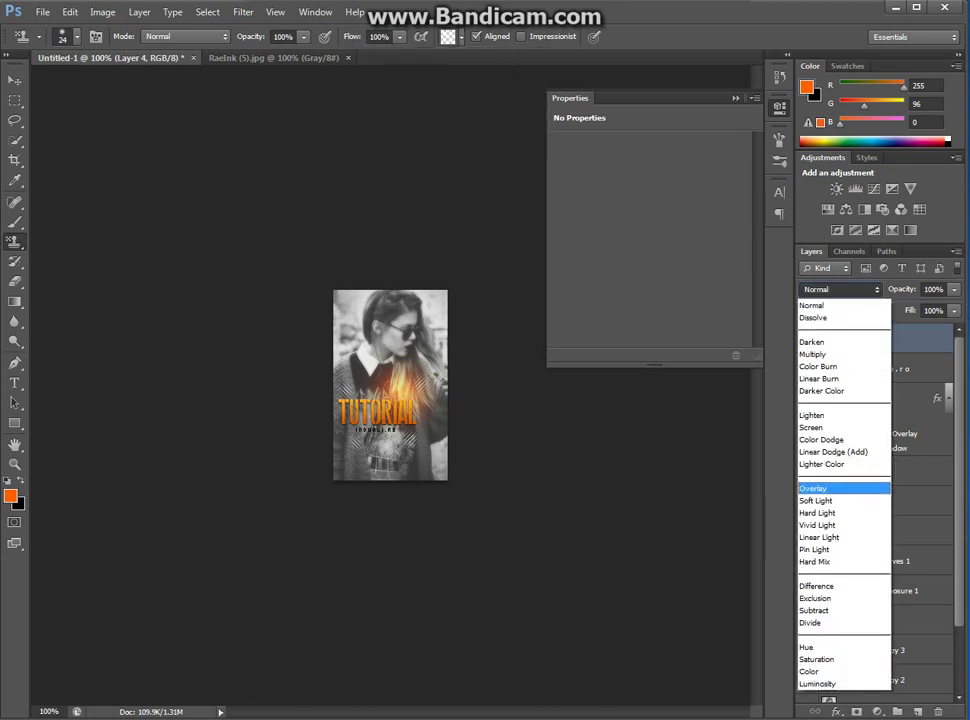
{"action": "left_click", "coordinate": [779, 486]}
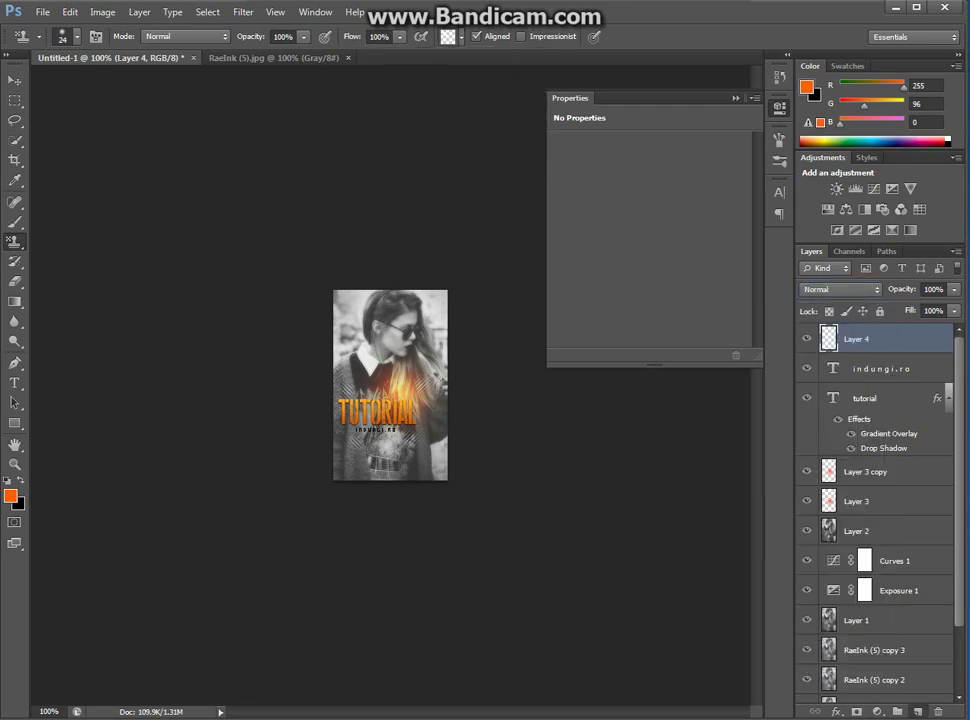
{"action": "key", "text": "ctrl+shift+alt+n"}
{"action": "left_click", "coordinate": [103, 12]}
Step: Apply Image with the Merged layer onto Layer 5, then add a 1 px inside Stroke
{"action": "left_click", "coordinate": [128, 230]}
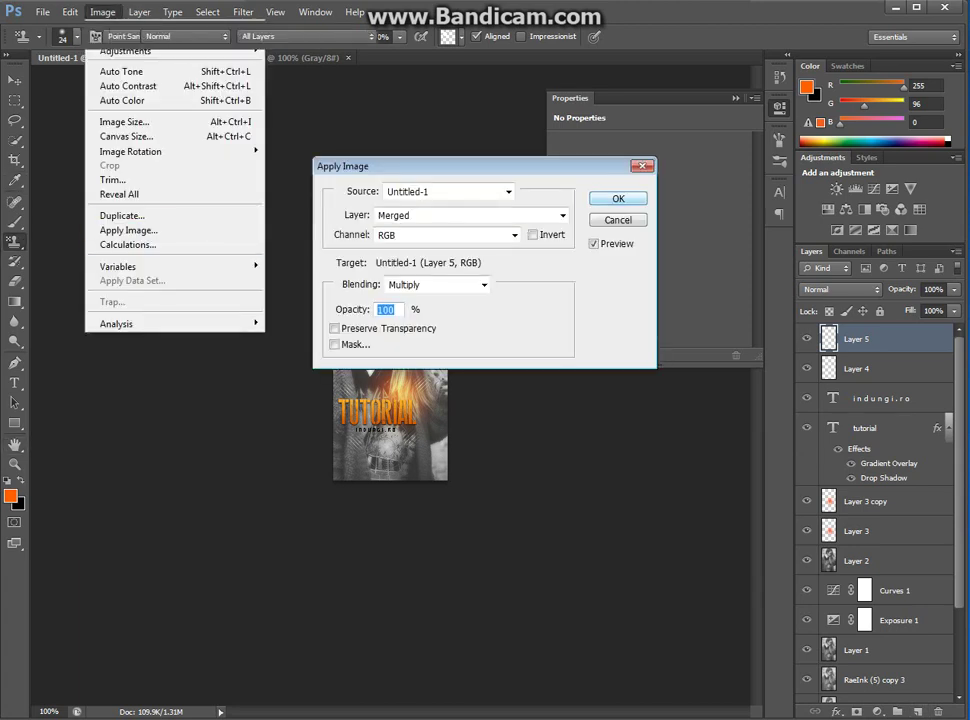
{"action": "key", "text": "Return"}
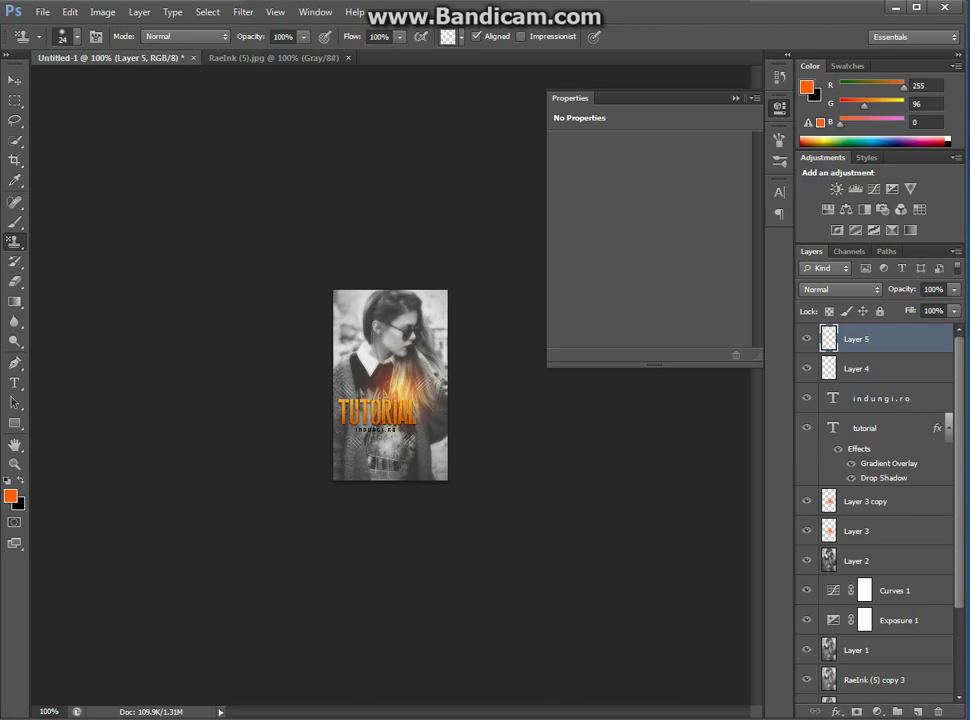
{"action": "double_click", "coordinate": [900, 339]}
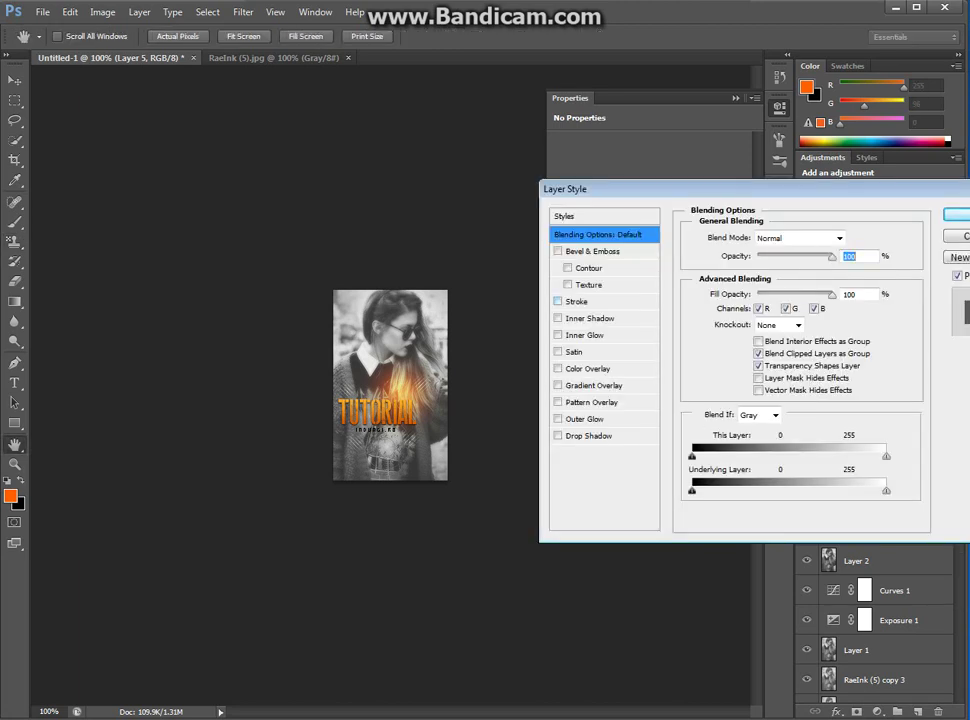
{"action": "left_click", "coordinate": [576, 301]}
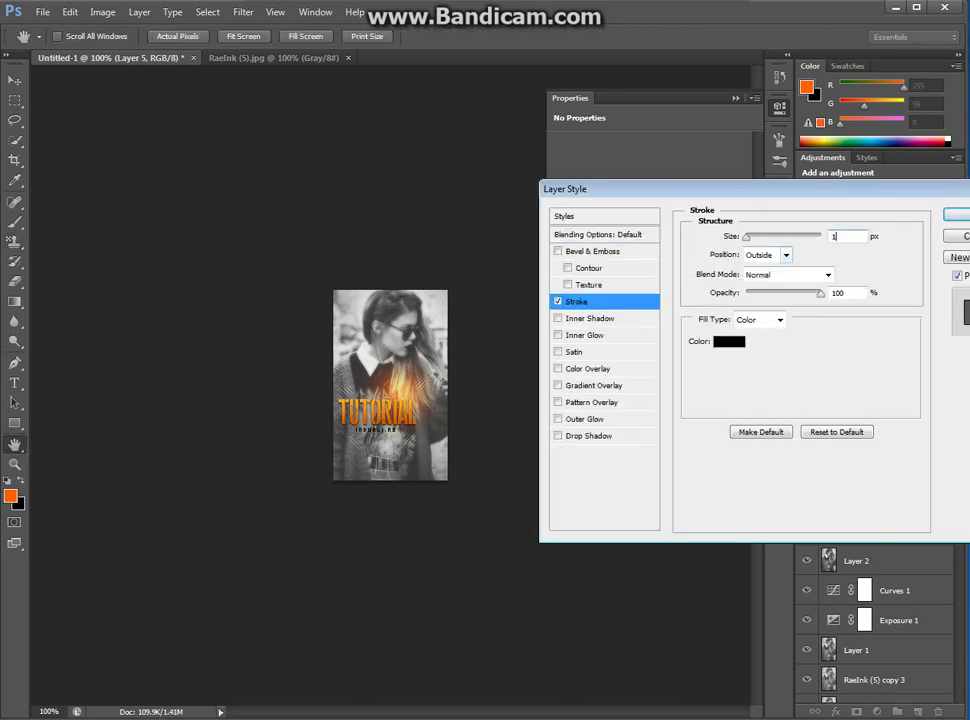
{"action": "left_click", "coordinate": [767, 255]}
{"action": "left_click", "coordinate": [755, 282]}
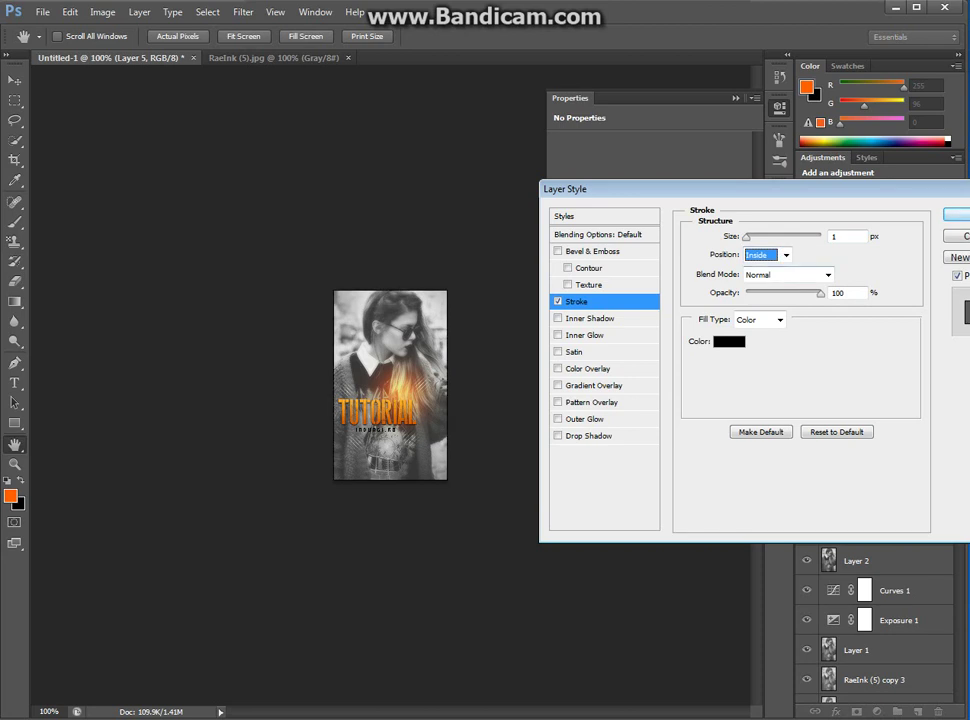
{"action": "key", "text": "Return"}
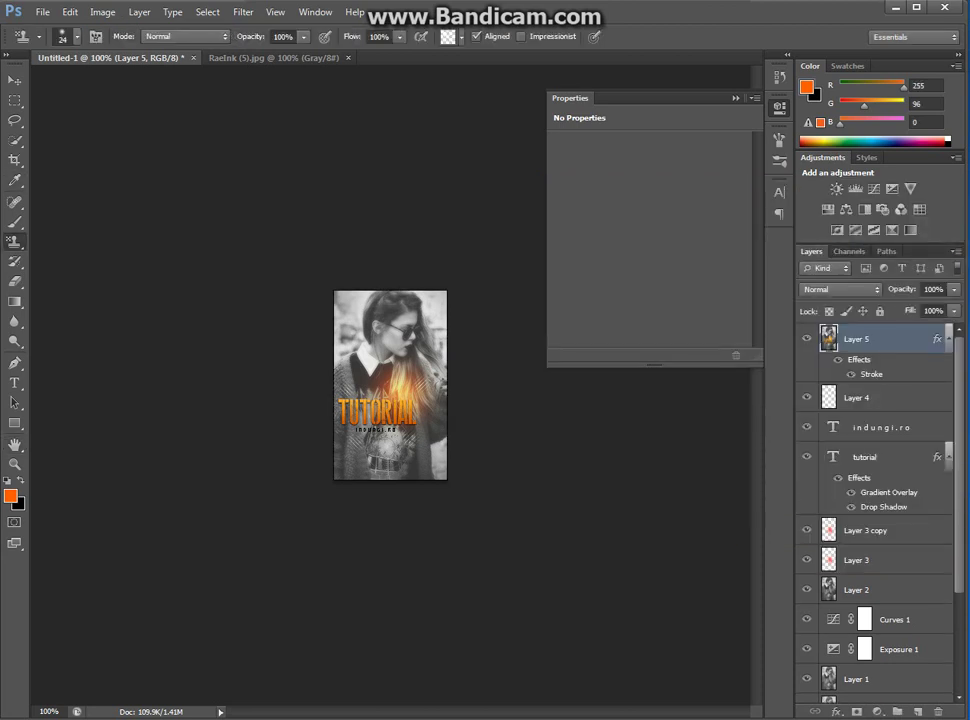